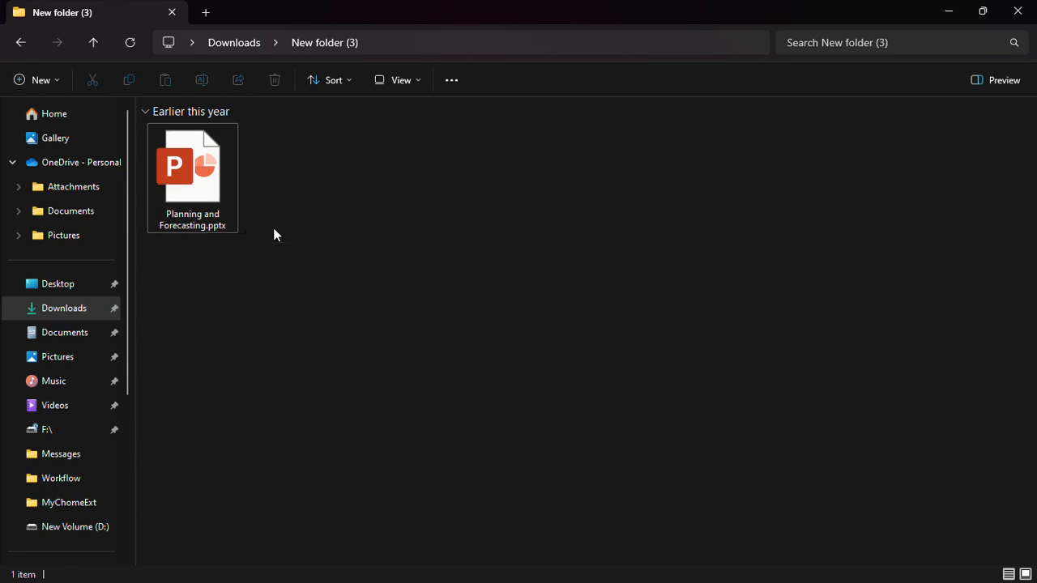
Step: Check the "Hide extensions for known file types" setting in the advanced folder view options, and close the options without applying changes
{"action": "left_click", "coordinate": [445, 82]}
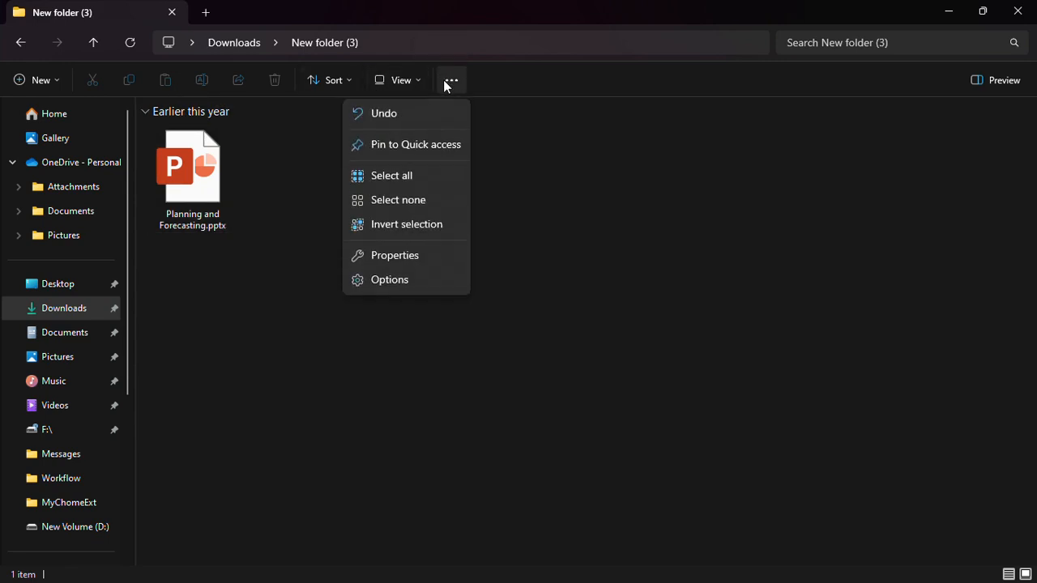
{"action": "left_click", "coordinate": [374, 279]}
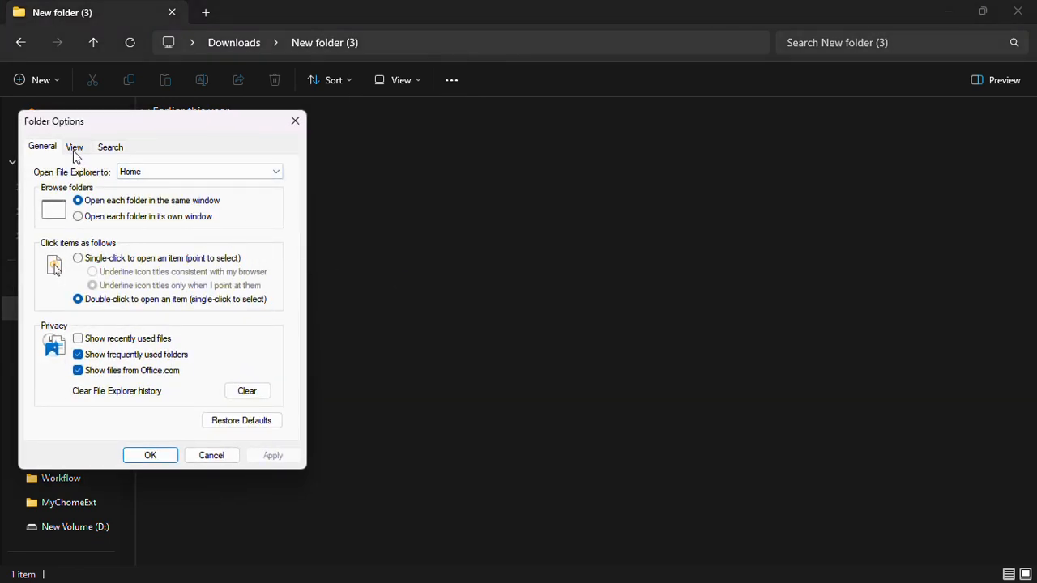
{"action": "left_click", "coordinate": [73, 149]}
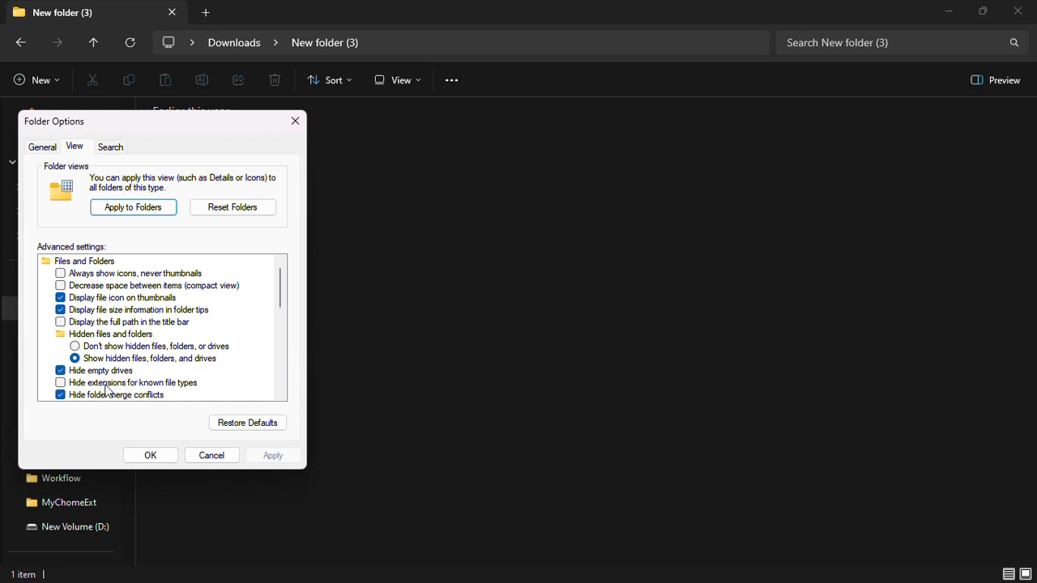
{"action": "left_click", "coordinate": [60, 394]}
{"action": "left_click", "coordinate": [60, 385]}
{"action": "left_click", "coordinate": [60, 384]}
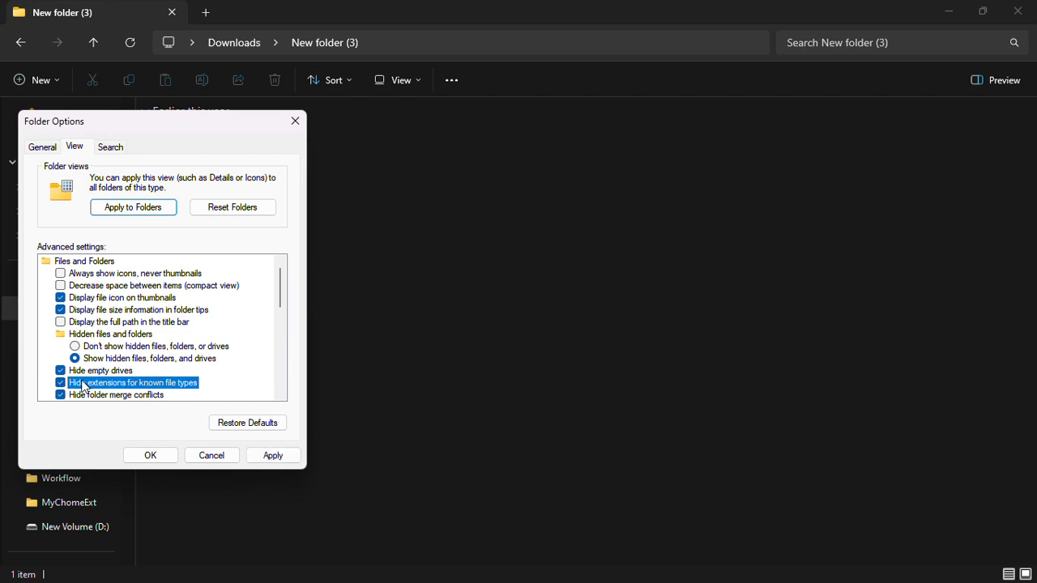
{"action": "left_click", "coordinate": [59, 386]}
{"action": "left_click", "coordinate": [60, 383]}
{"action": "left_click", "coordinate": [212, 456]}
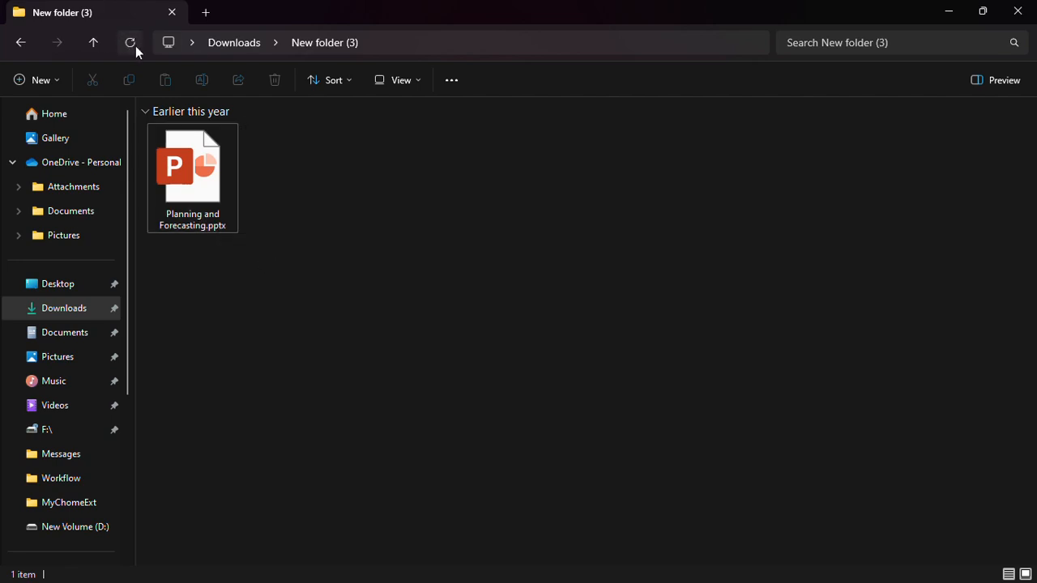
Step: Change the presentation's file extension from .pptx to .zip, accepting the extension change
{"action": "left_click", "coordinate": [217, 231]}
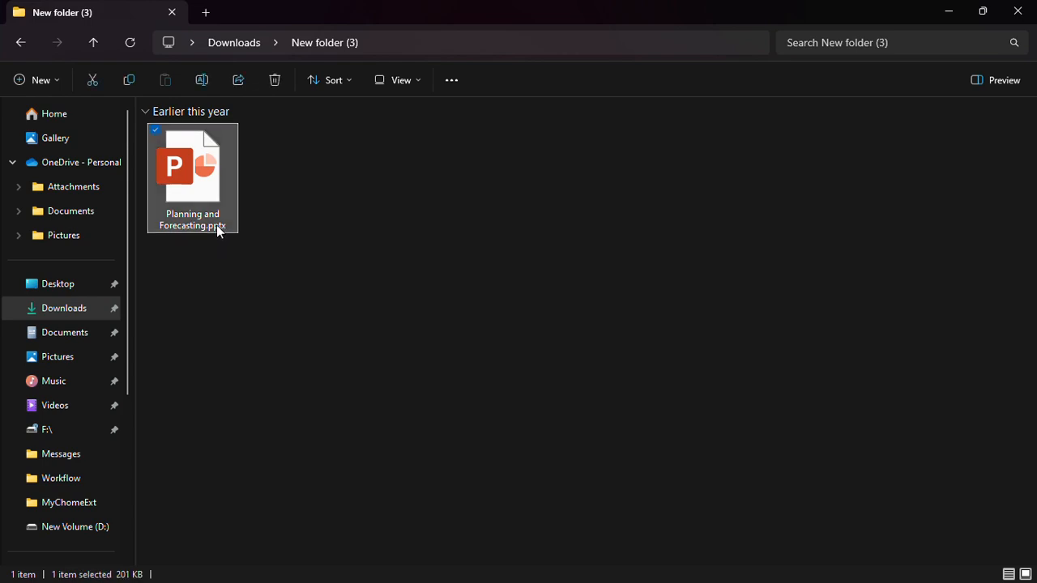
{"action": "left_click", "coordinate": [217, 229]}
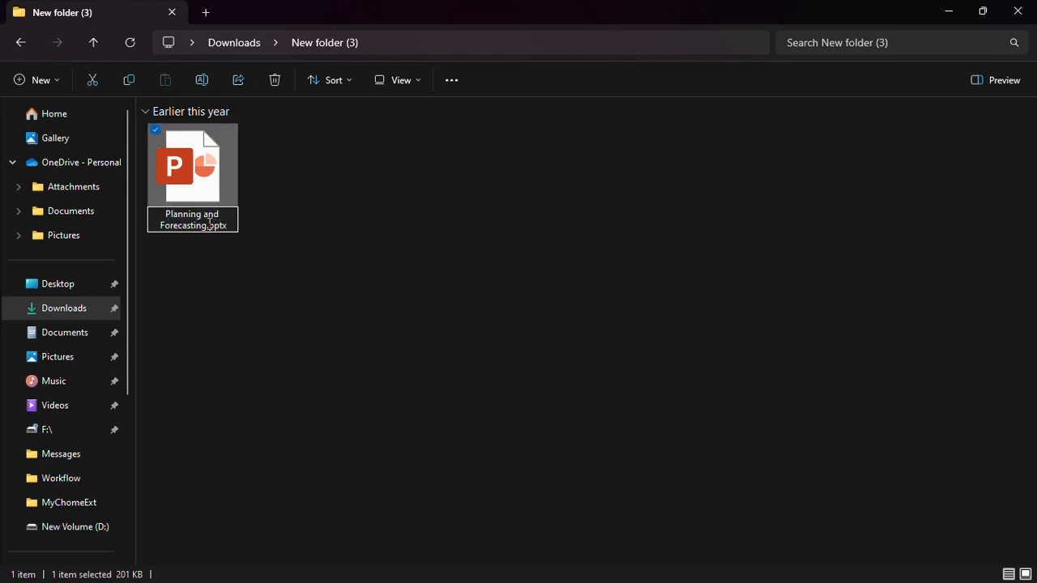
{"action": "left_click_drag", "start_coordinate": [210, 226], "coordinate": [264, 226]}
{"action": "type", "text": "zip"}
{"action": "key", "text": "Return"}
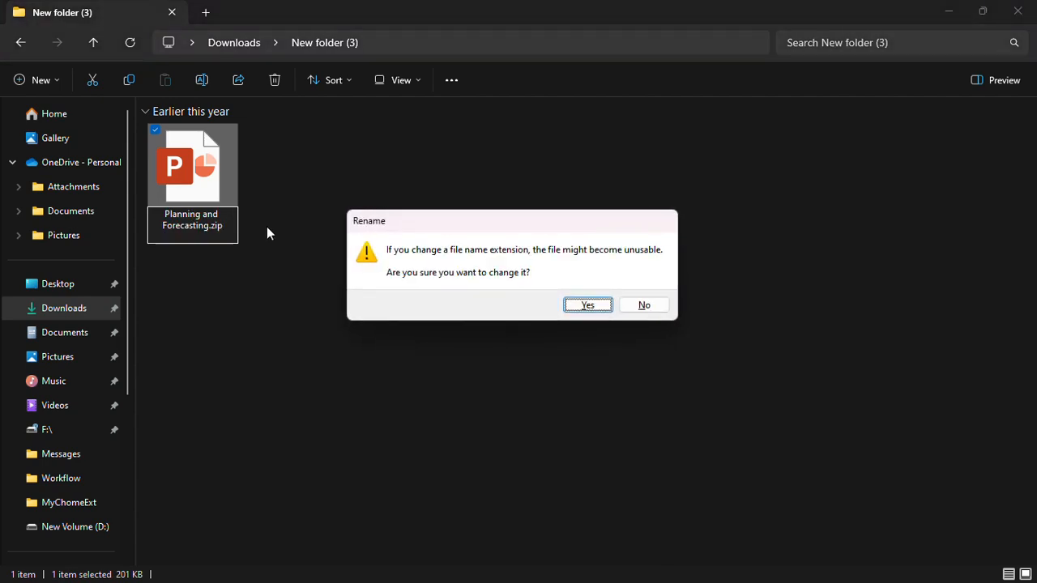
{"action": "left_click", "coordinate": [580, 306]}
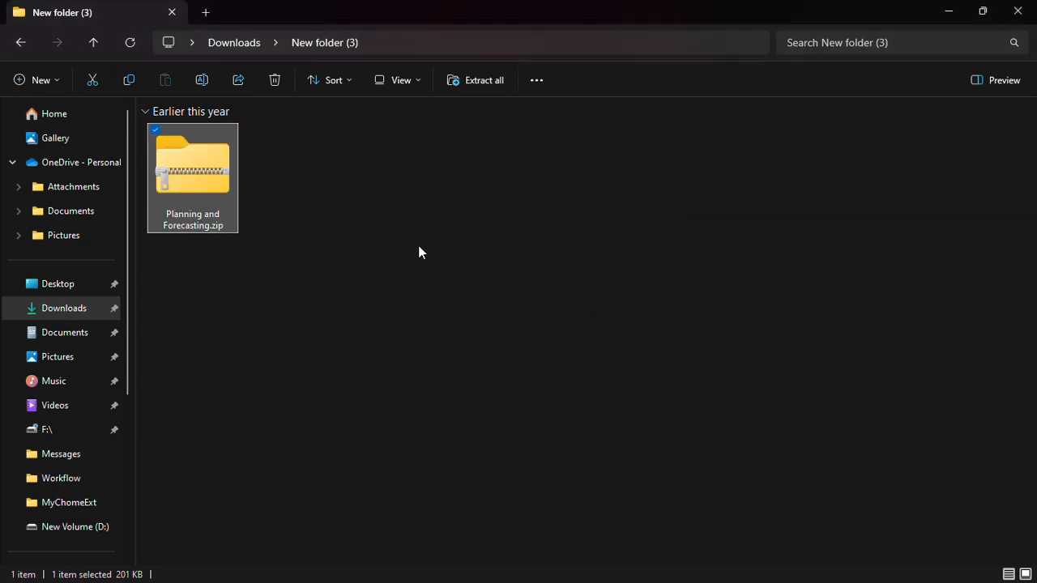
{"action": "left_click", "coordinate": [416, 245]}
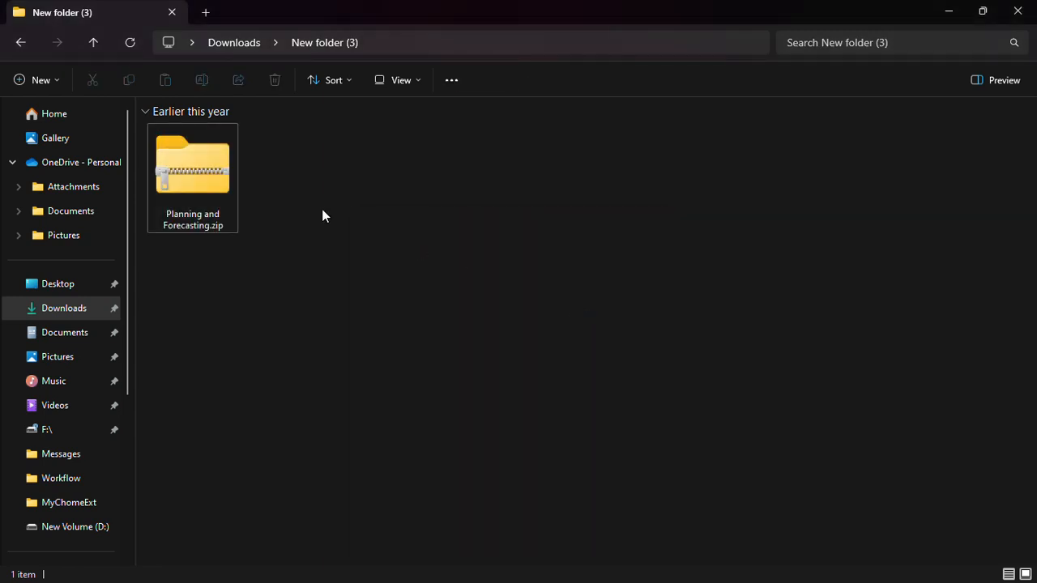
Step: Extract Planning and Forecasting.zip to its default destination folder and open the extracted Planning and Forecasting folder
{"action": "right_click", "coordinate": [211, 178]}
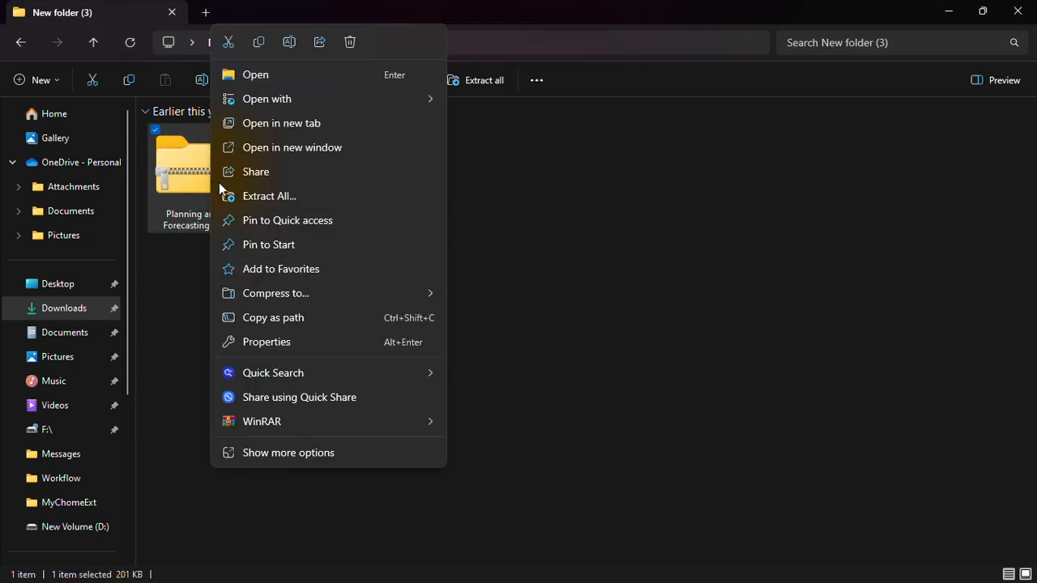
{"action": "left_click", "coordinate": [314, 198]}
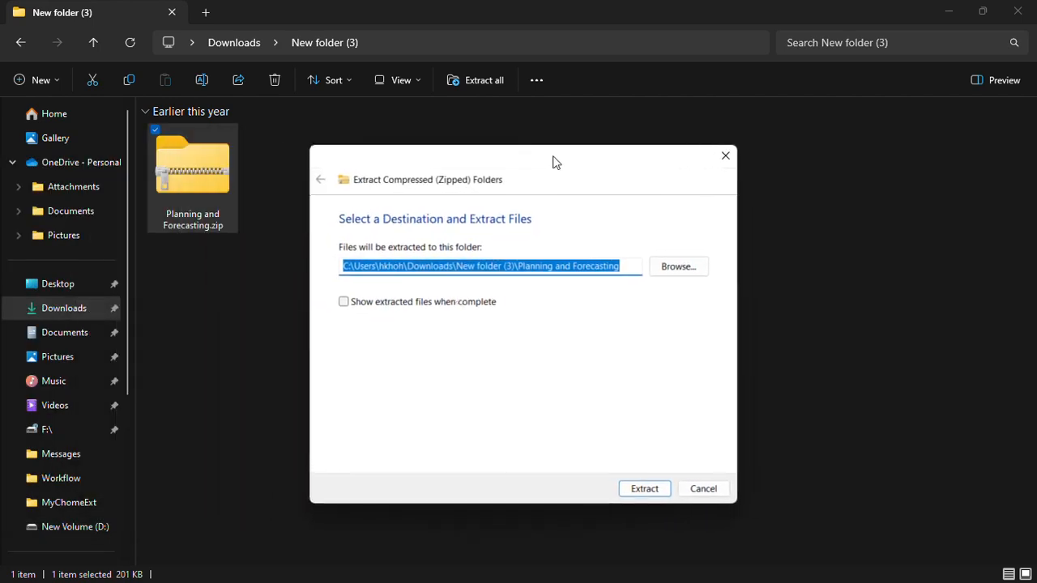
{"action": "left_click", "coordinate": [660, 489]}
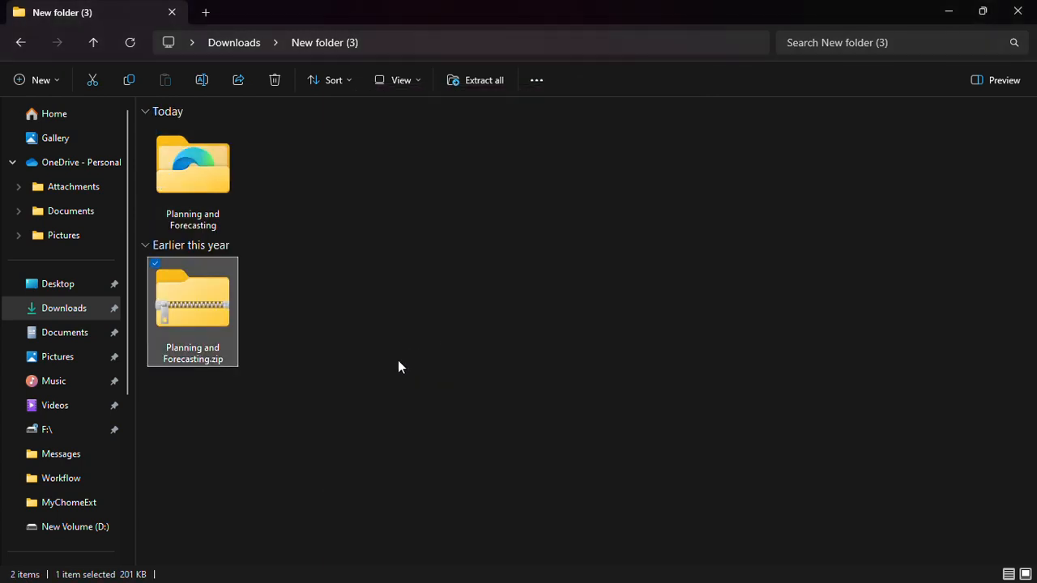
{"action": "double_click", "coordinate": [194, 184]}
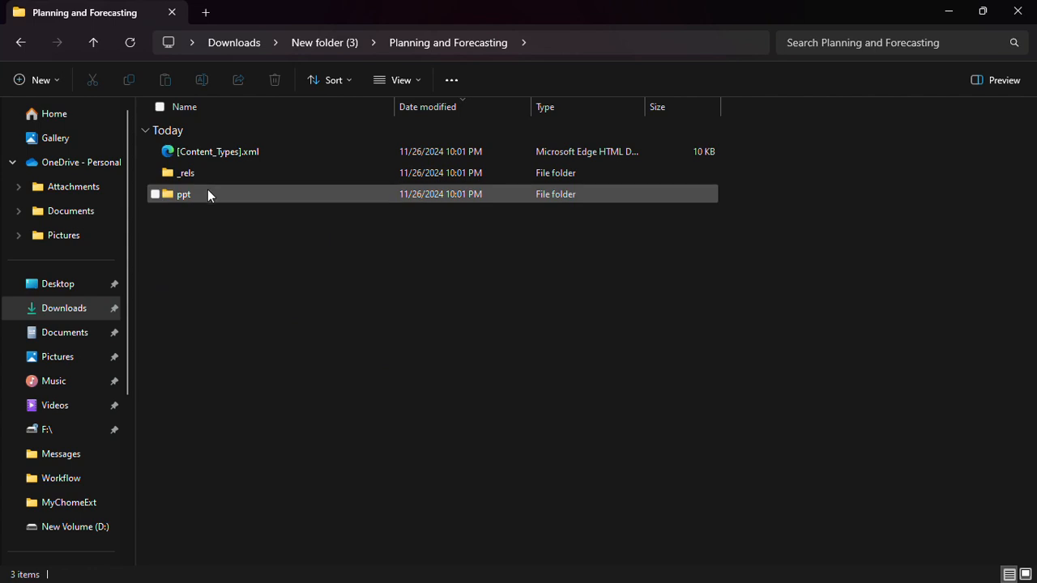
{"action": "left_click_drag", "start_coordinate": [251, 231], "coordinate": [258, 158]}
{"action": "left_click", "coordinate": [297, 271]}
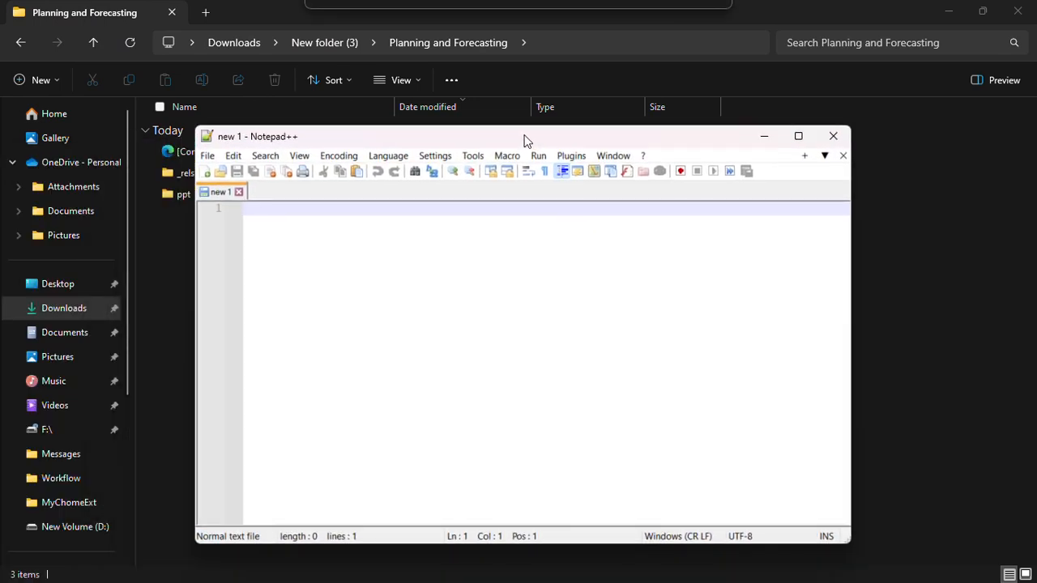
Step: Move the Notepad++ window clear of the file list and copy the extracted folder's path from File Explorer
{"action": "left_click_drag", "start_coordinate": [523, 138], "coordinate": [509, 100]}
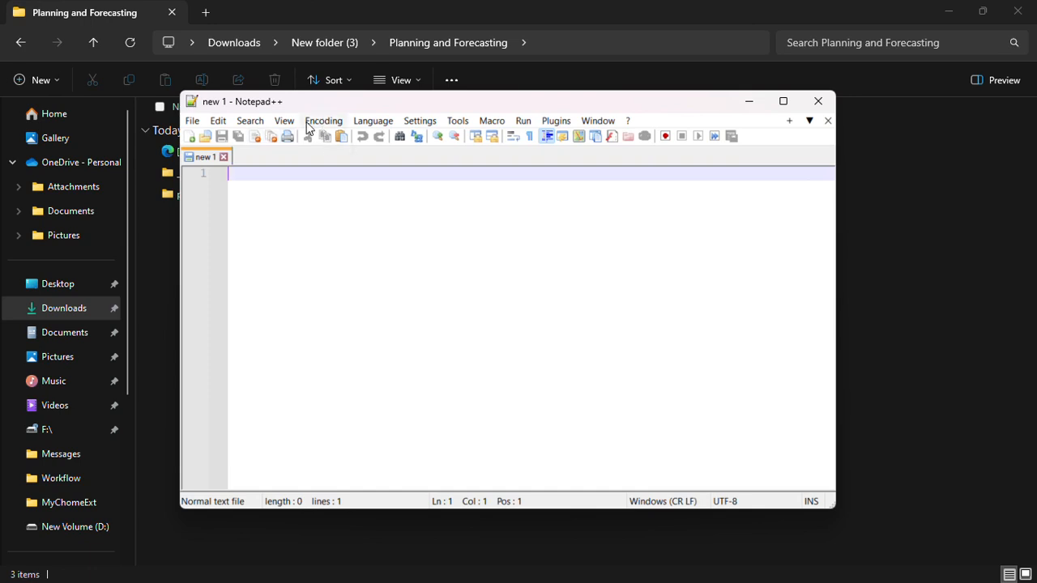
{"action": "left_click_drag", "start_coordinate": [316, 107], "coordinate": [393, 164]}
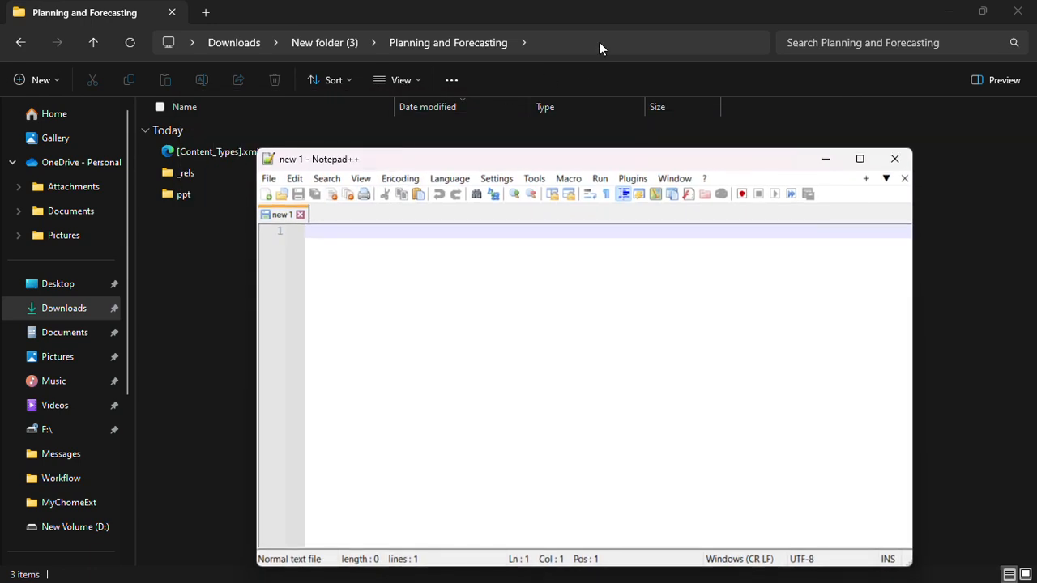
{"action": "left_click", "coordinate": [648, 36]}
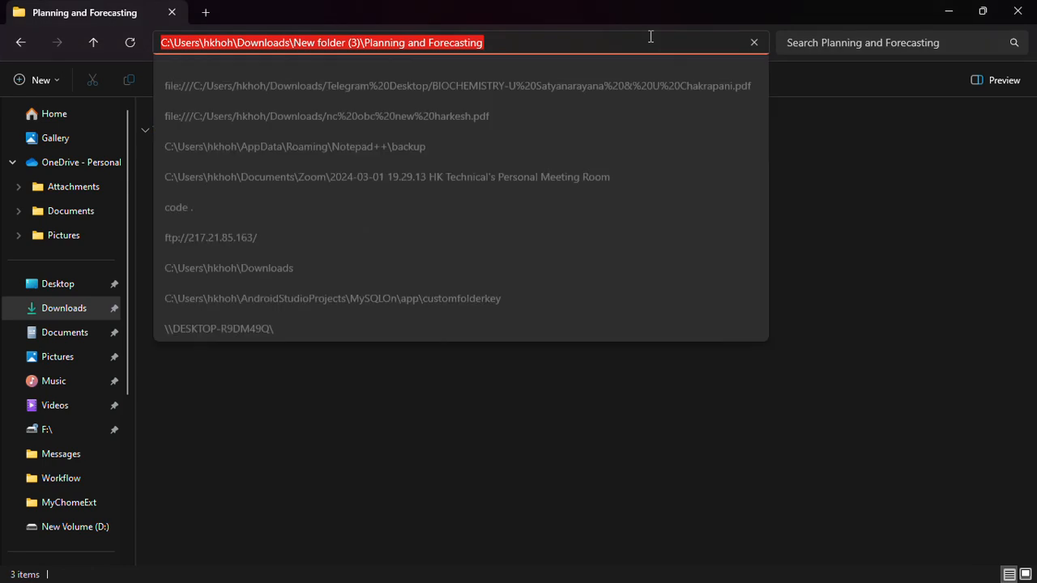
{"action": "left_click", "coordinate": [725, 369]}
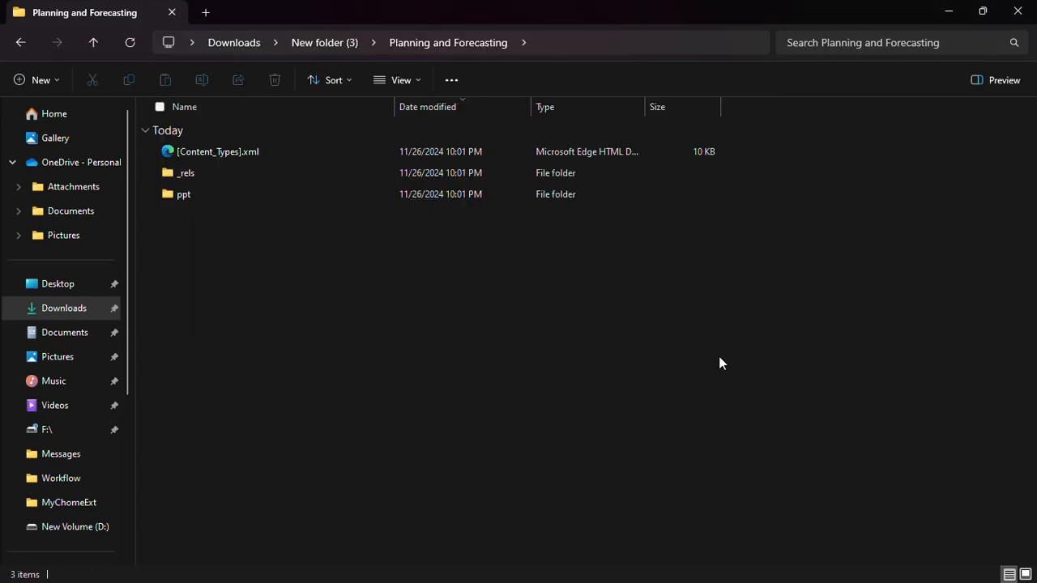
Step: Switch to Notepad++, open the Replace dialog and clear its search and replacement texts
{"action": "left_click", "coordinate": [702, 565]}
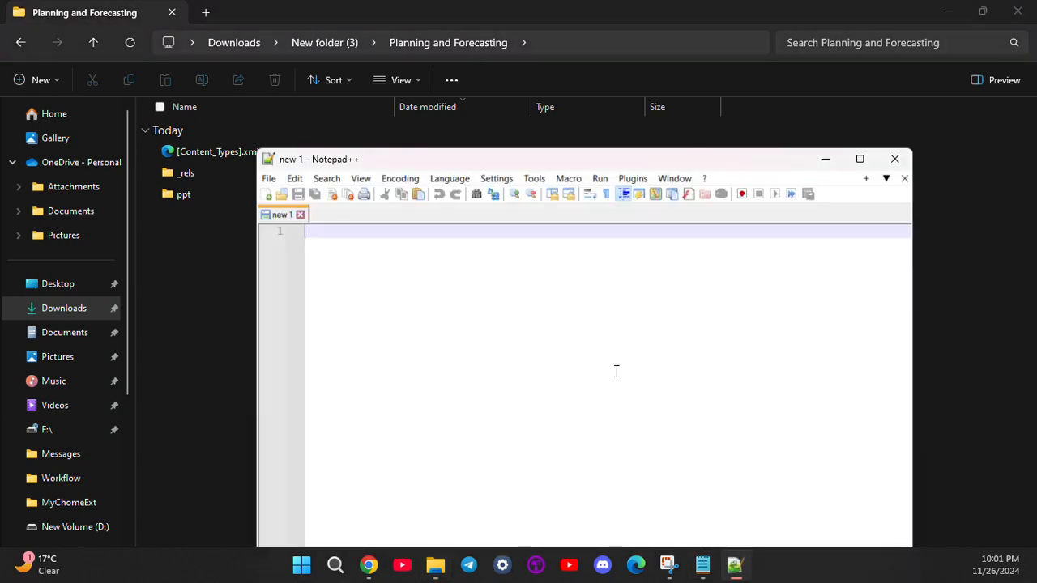
{"action": "left_click", "coordinate": [295, 179]}
{"action": "left_click", "coordinate": [679, 302]}
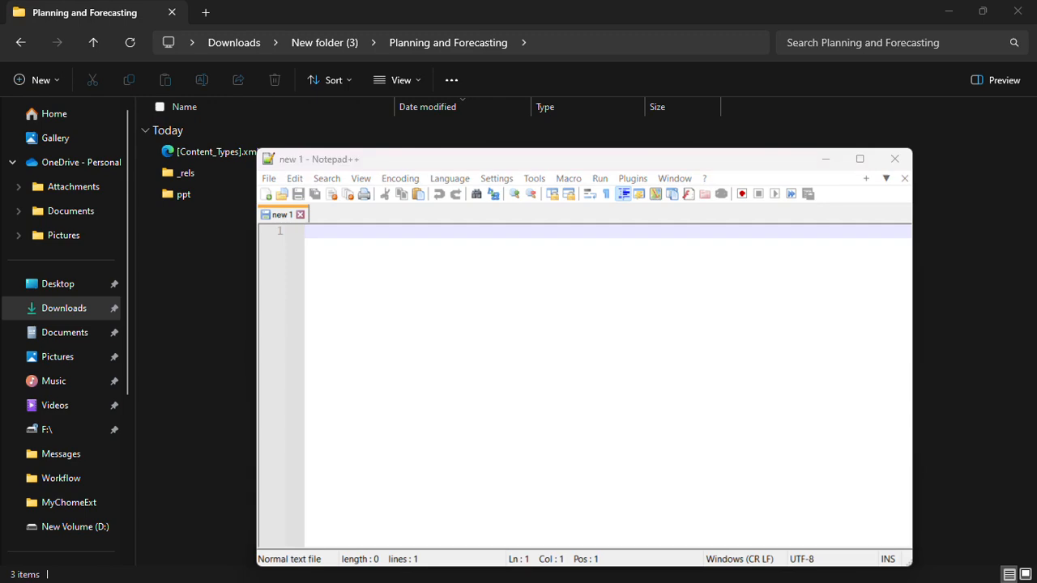
{"action": "left_click_drag", "start_coordinate": [0, 349], "coordinate": [628, 218]}
{"action": "key", "text": "BackSpace"}
{"action": "double_click", "coordinate": [531, 278]}
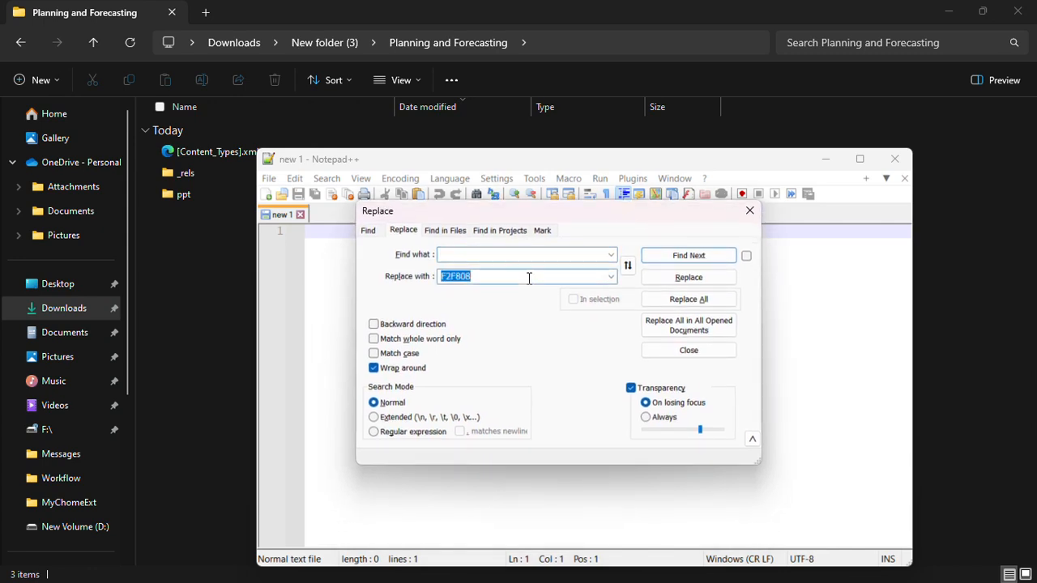
{"action": "key", "text": "BackSpace"}
Step: Set the Find in Files directory to the copied path of the extracted Planning and Forecasting folder
{"action": "left_click", "coordinate": [445, 230]}
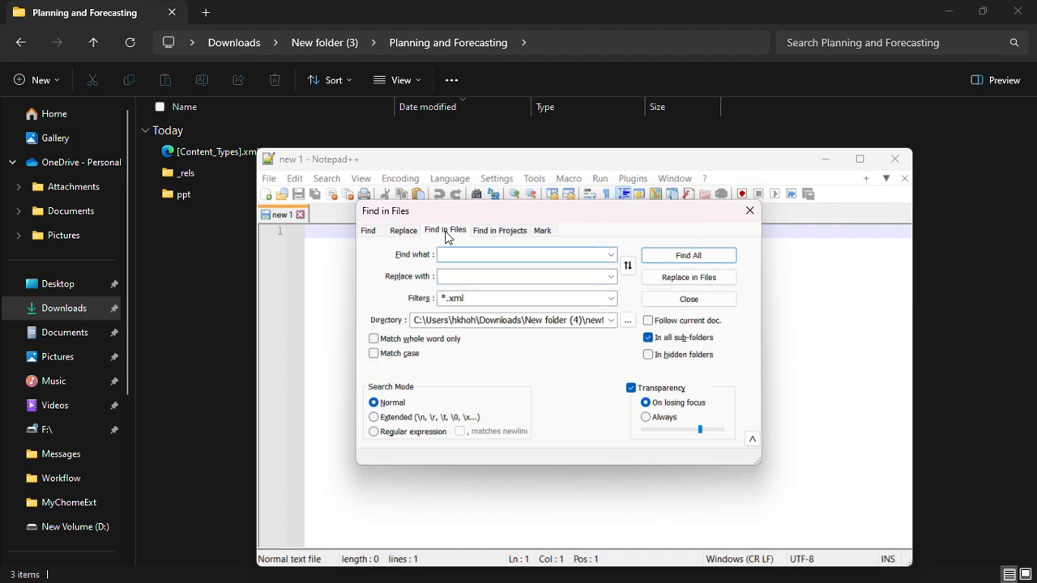
{"action": "double_click", "coordinate": [467, 319]}
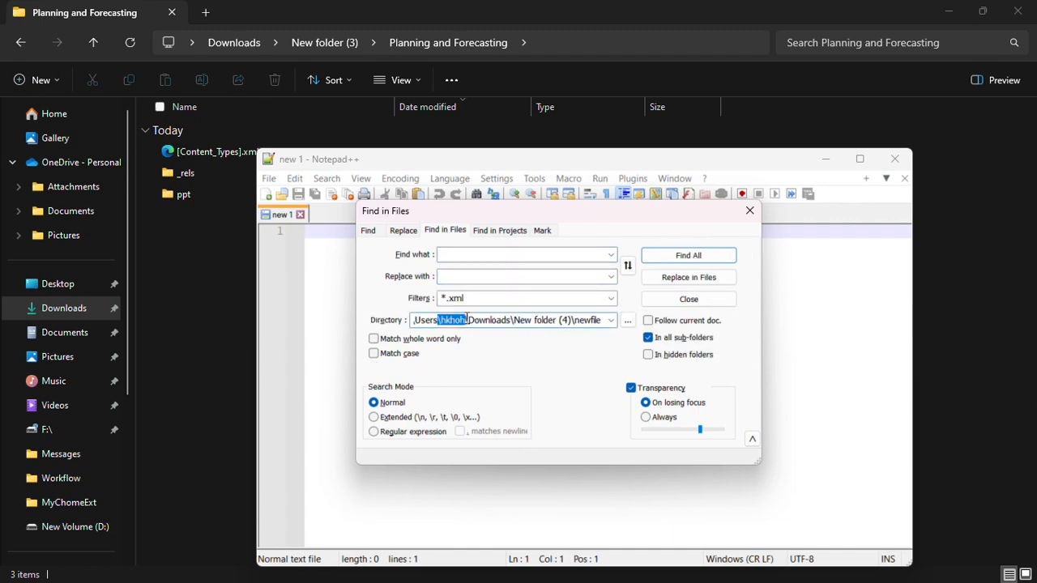
{"action": "key", "text": "ctrl+a"}
{"action": "key", "text": "BackSpace"}
{"action": "key", "text": "ctrl+v"}
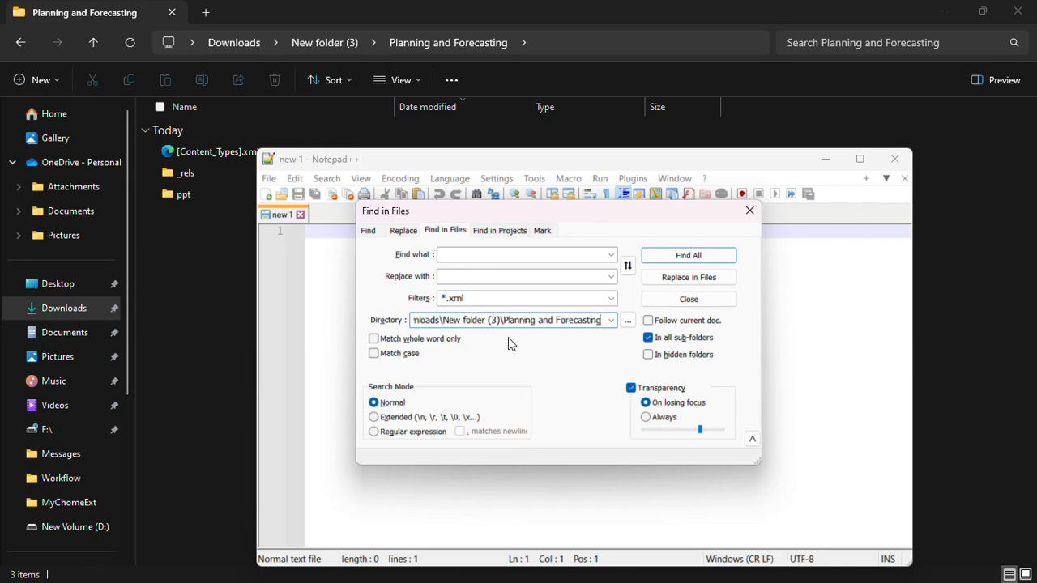
{"action": "key", "text": "Return"}
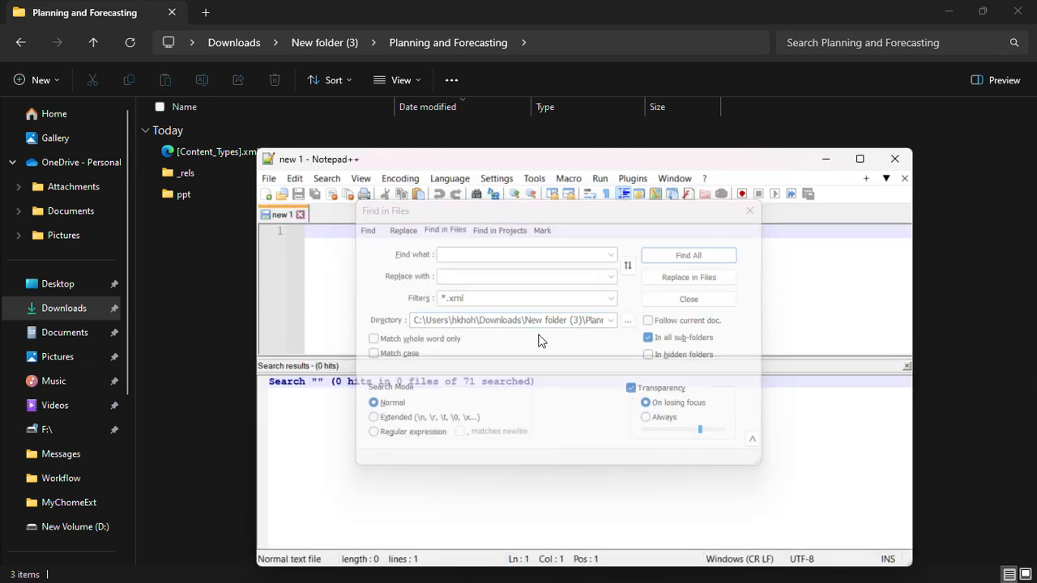
Step: Copy the existing colour code FFFF00 from the Notepad note and enter it as the Find in Files search text in Notepad++
{"action": "left_click", "coordinate": [504, 253]}
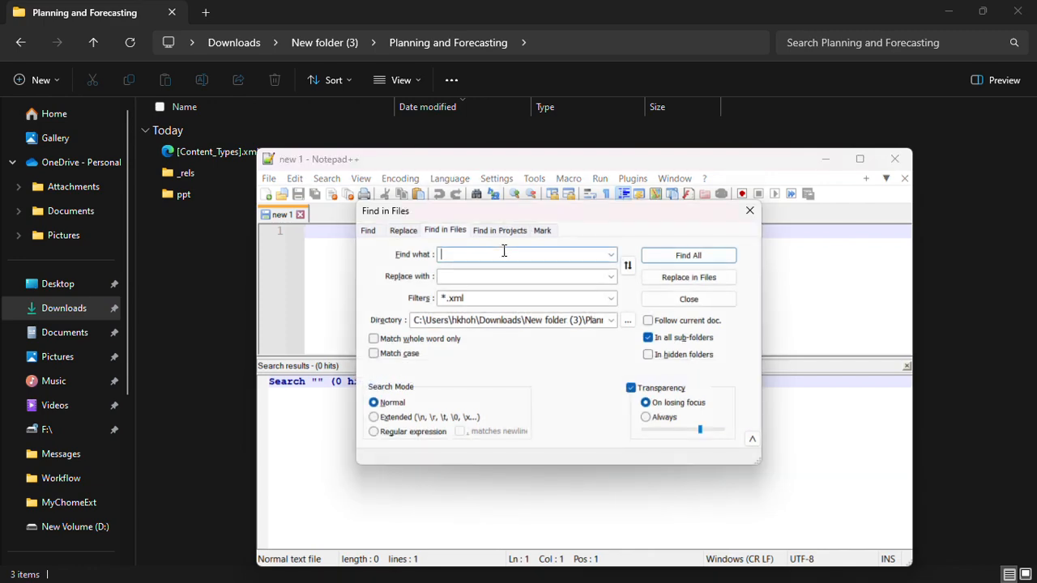
{"action": "double_click", "coordinate": [469, 298]}
{"action": "left_click", "coordinate": [474, 256]}
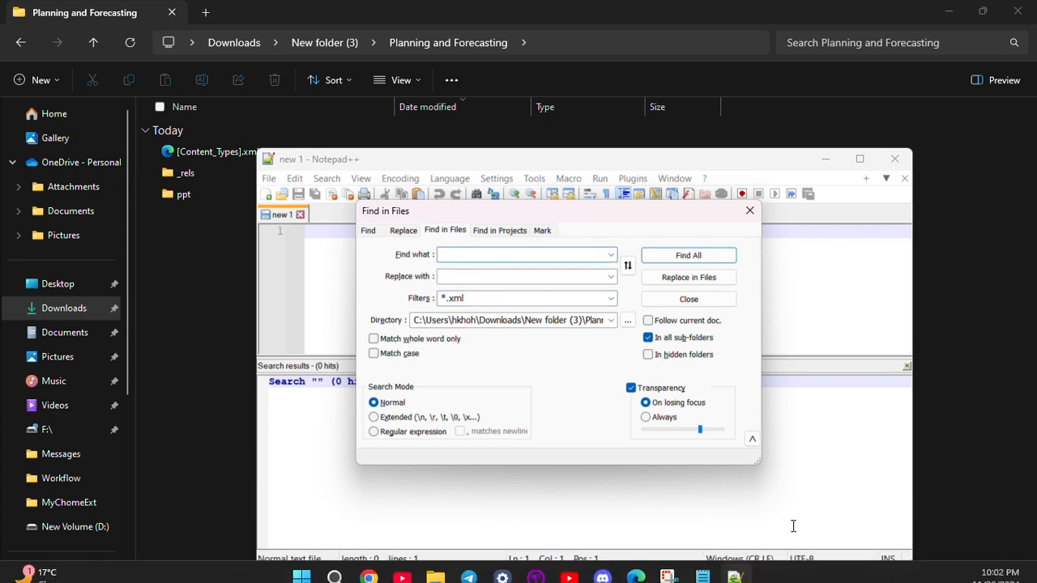
{"action": "left_click", "coordinate": [701, 566]}
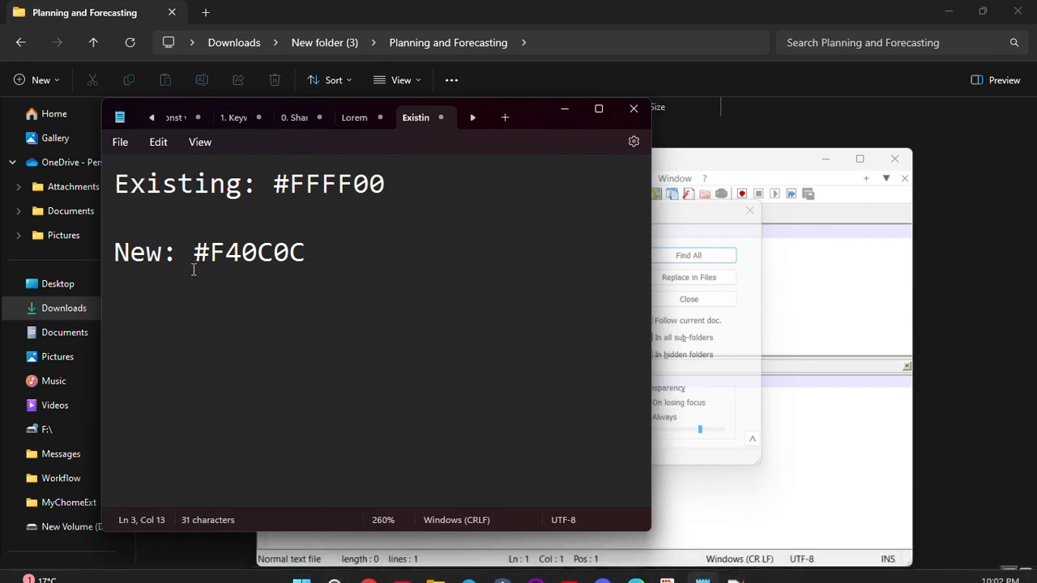
{"action": "double_click", "coordinate": [315, 186]}
{"action": "key", "text": "ctrl+c"}
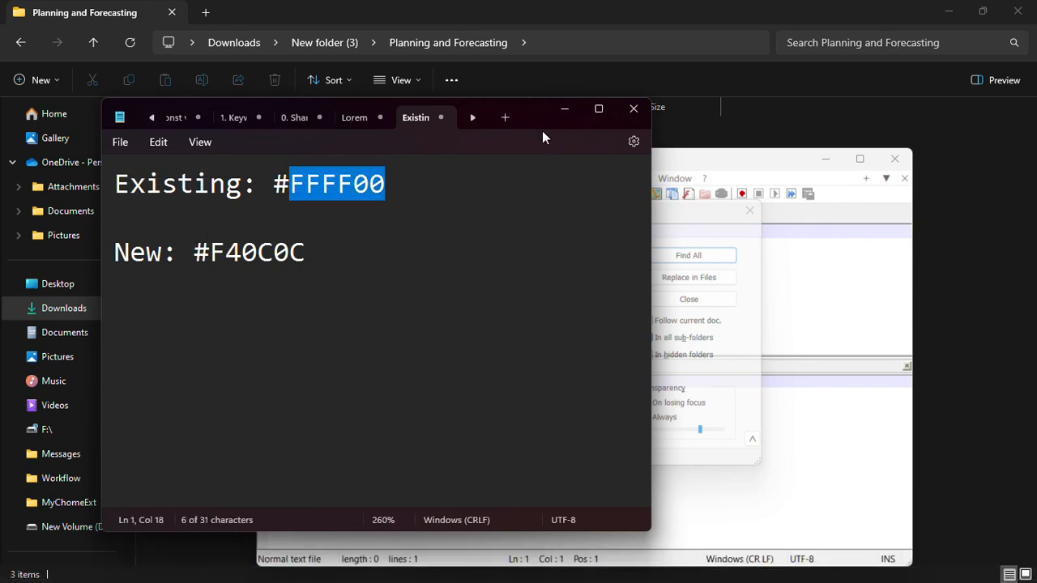
{"action": "left_click", "coordinate": [530, 254]}
{"action": "key", "text": "ctrl+v"}
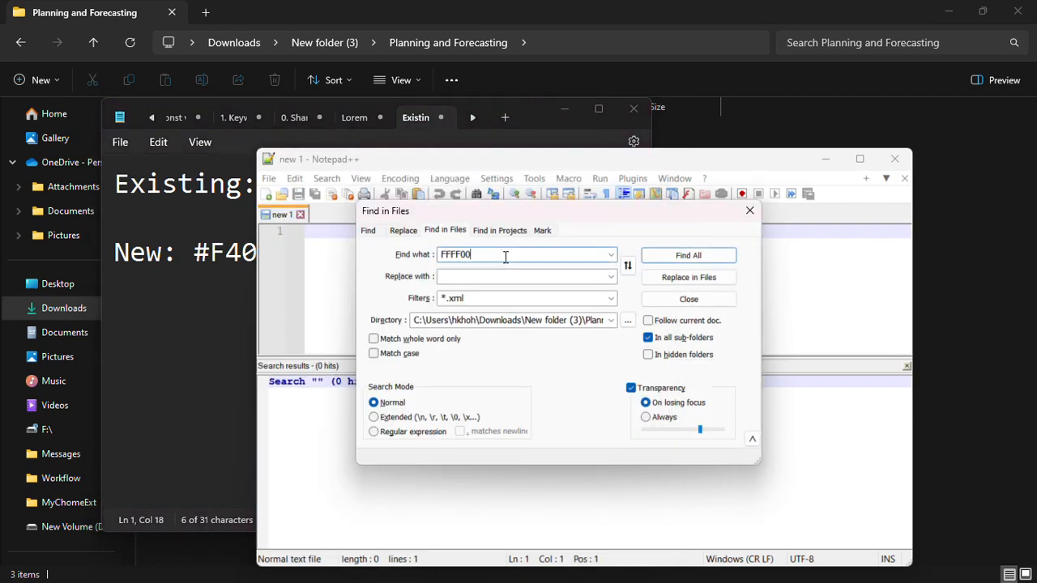
Step: Copy the new colour code F40C0C from the Notepad note and enter it as the replacement text in Notepad++'s Find in Files
{"action": "left_click", "coordinate": [701, 565]}
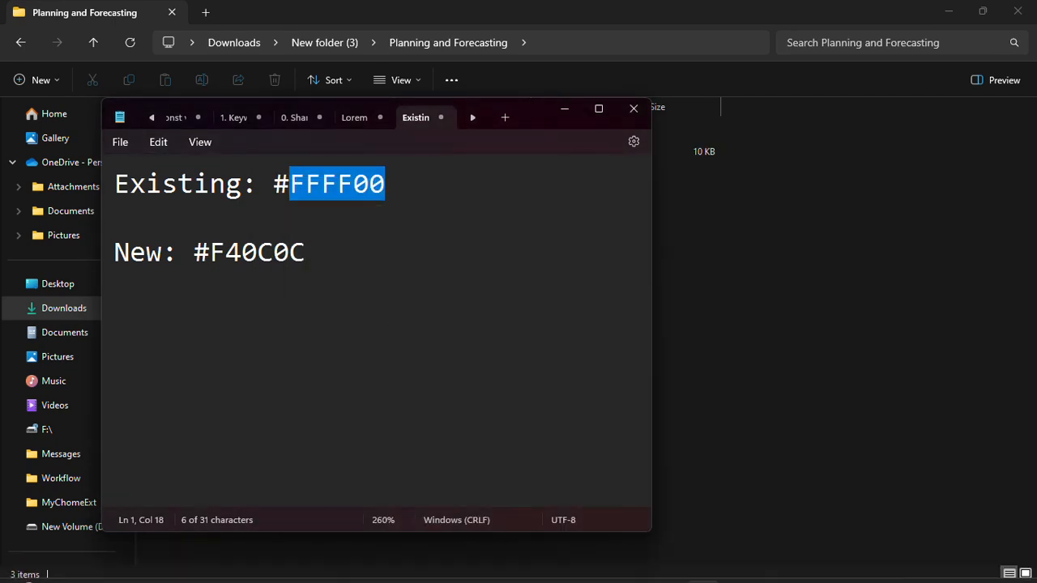
{"action": "left_click", "coordinate": [702, 571]}
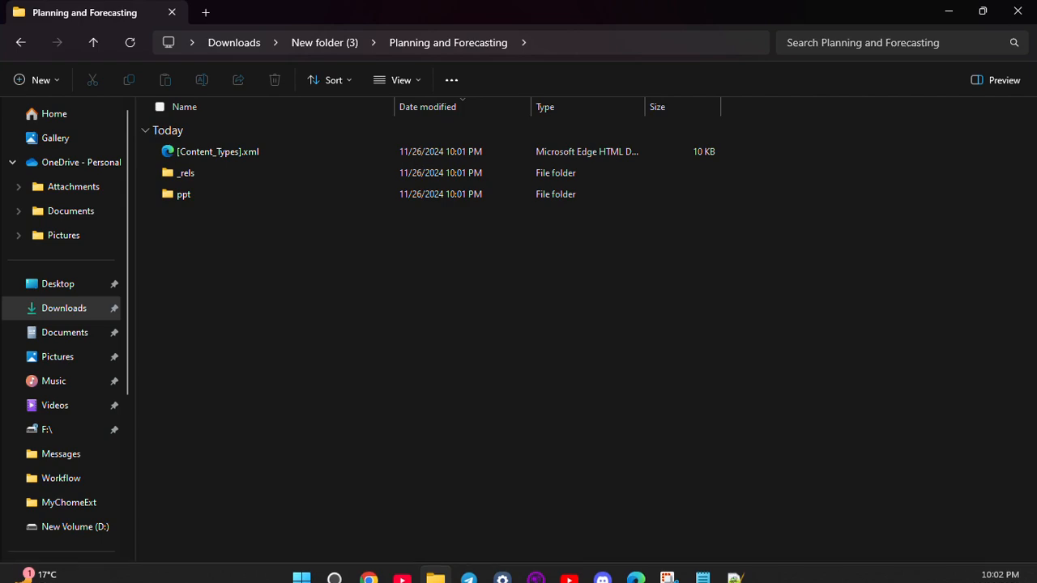
{"action": "left_click", "coordinate": [735, 565]}
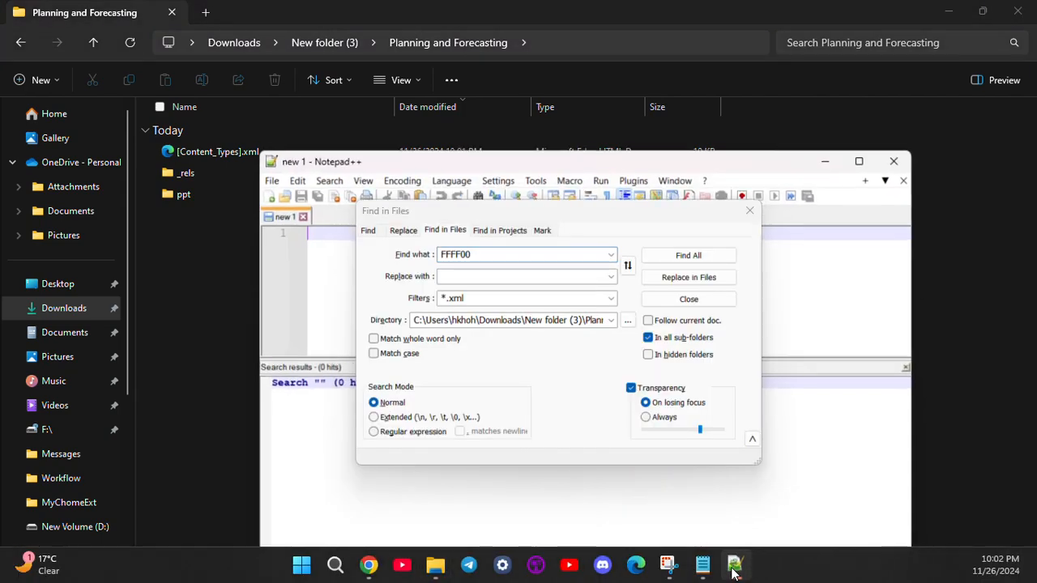
{"action": "left_click", "coordinate": [702, 564]}
{"action": "double_click", "coordinate": [273, 254]}
{"action": "key", "text": "ctrl+c"}
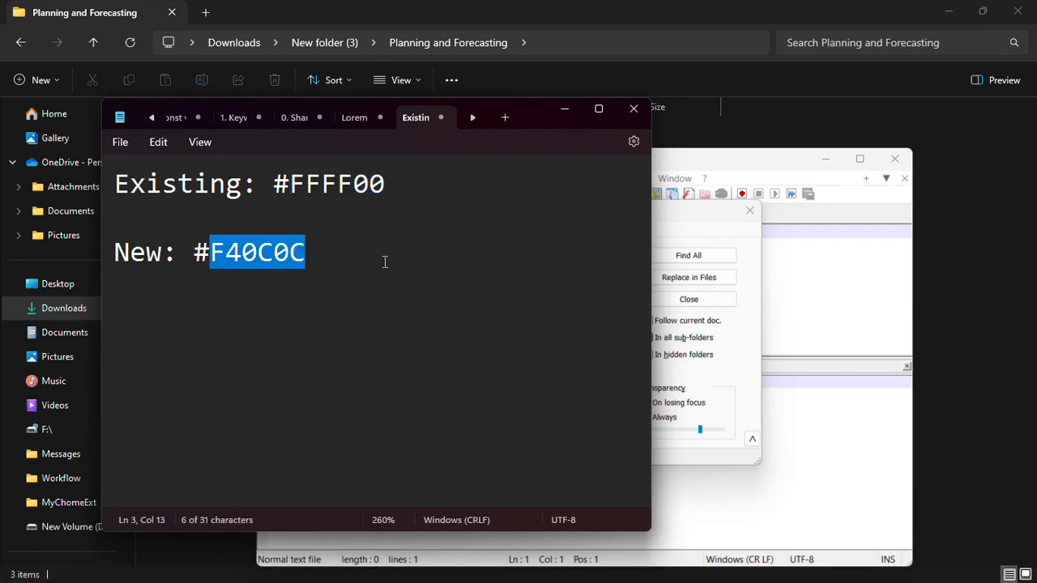
{"action": "left_click", "coordinate": [832, 346]}
{"action": "left_click", "coordinate": [486, 277]}
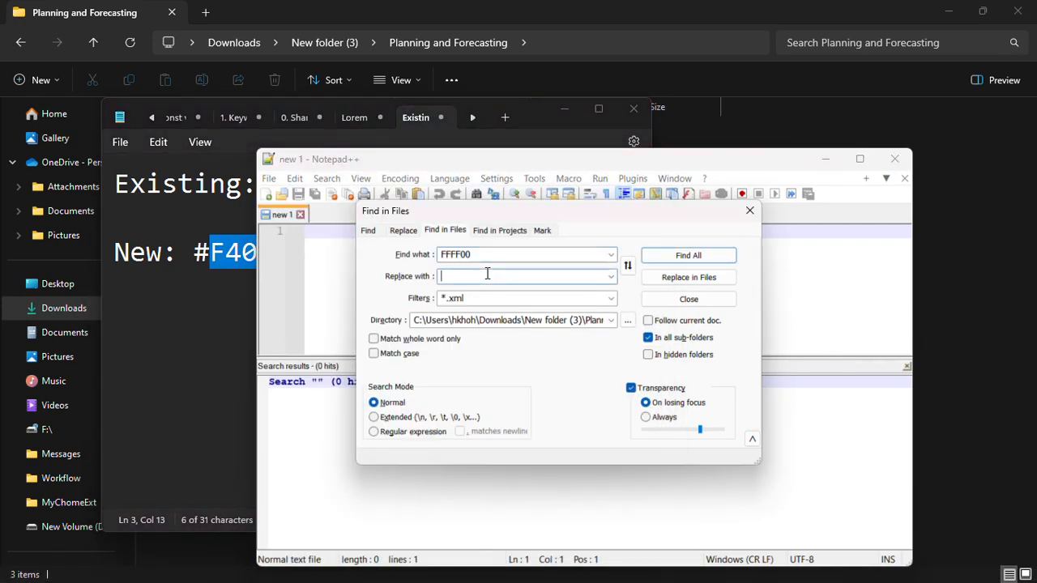
{"action": "key", "text": "ctrl+v"}
Step: Replace all occurrences of FFFF00 with F40C0C in the *.xml files of the Planning and Forecasting folder, confirming the replacement
{"action": "left_click_drag", "start_coordinate": [481, 157], "coordinate": [691, 202]}
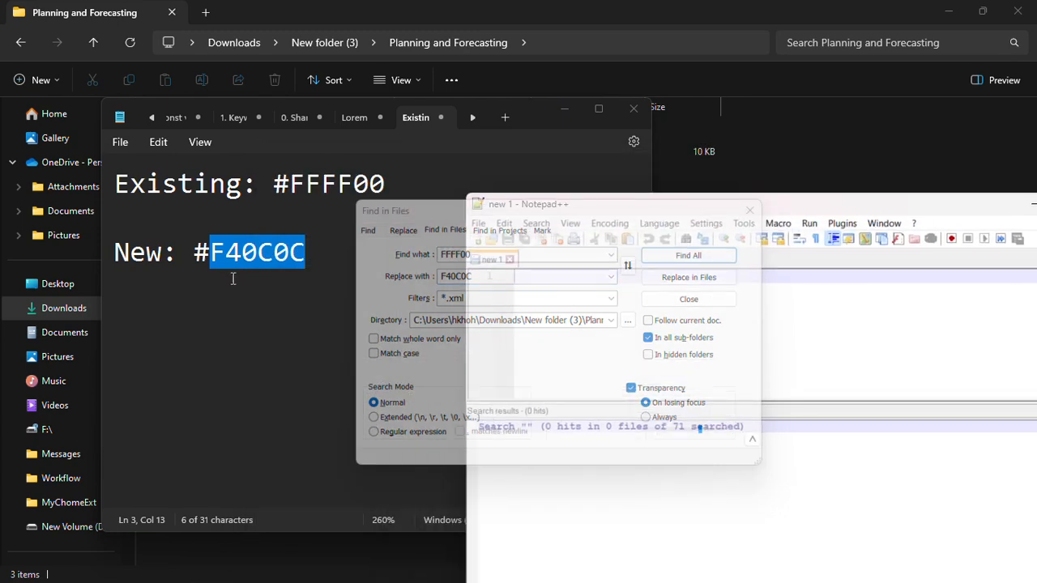
{"action": "left_click", "coordinate": [670, 222]}
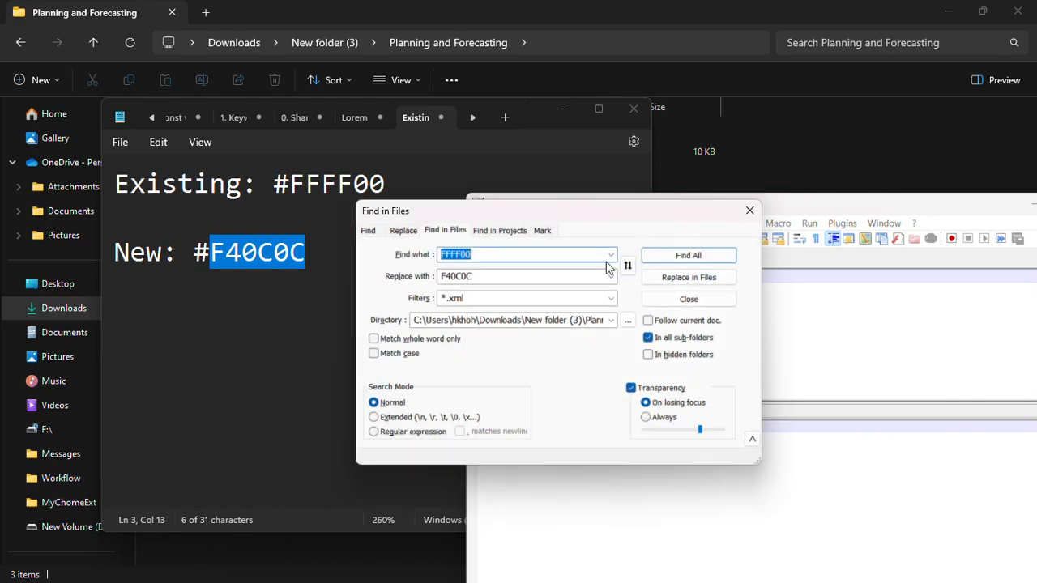
{"action": "left_click", "coordinate": [450, 255]}
{"action": "double_click", "coordinate": [459, 276]}
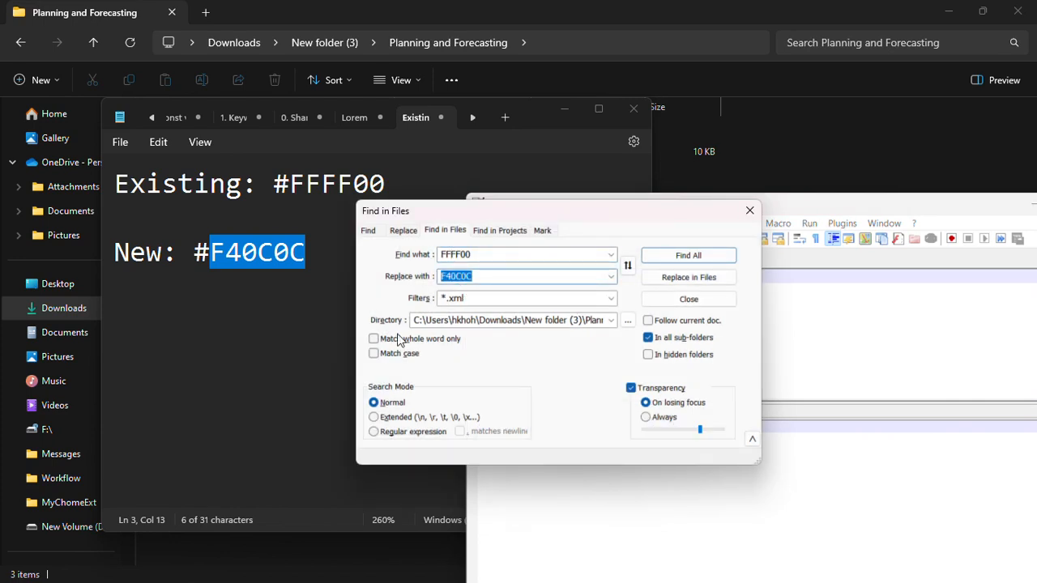
{"action": "left_click", "coordinate": [475, 320]}
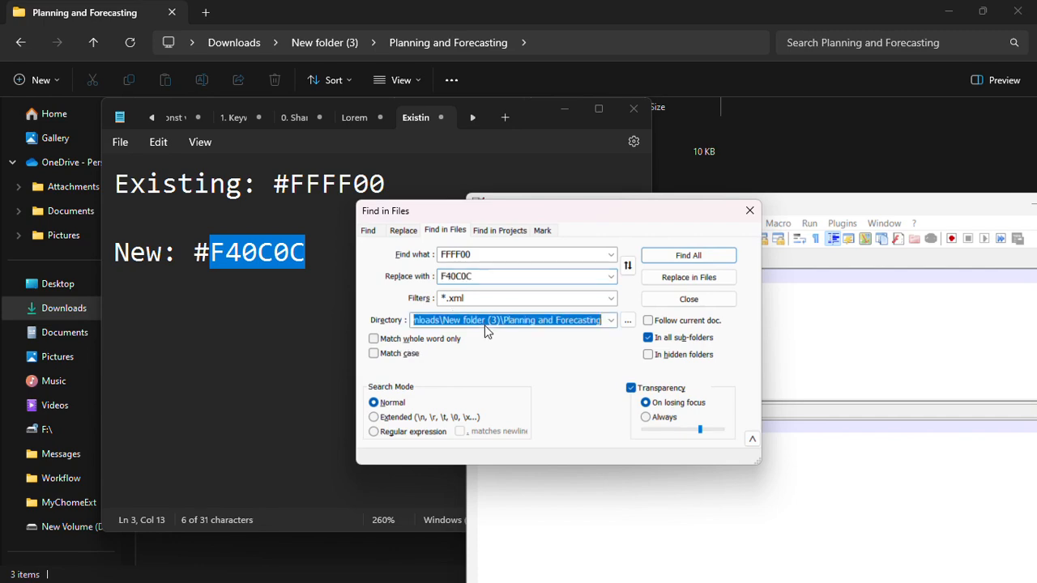
{"action": "left_click", "coordinate": [538, 321]}
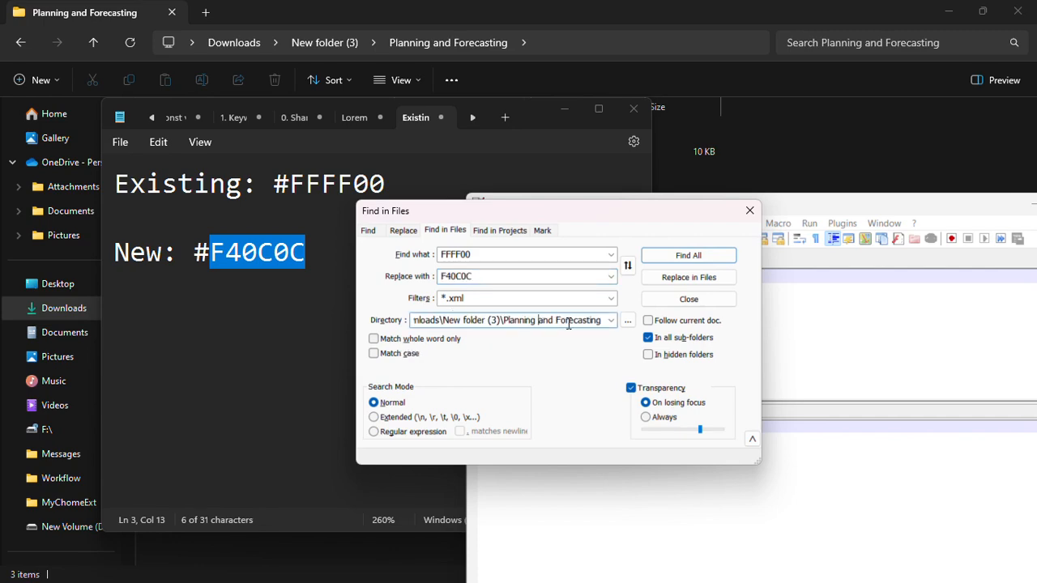
{"action": "left_click", "coordinate": [699, 277]}
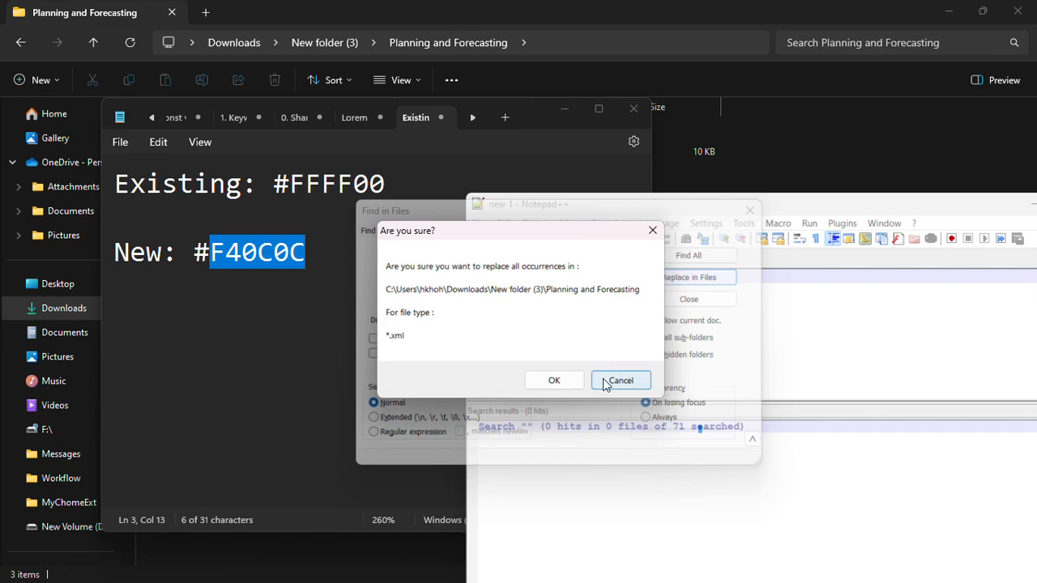
{"action": "left_click", "coordinate": [554, 381]}
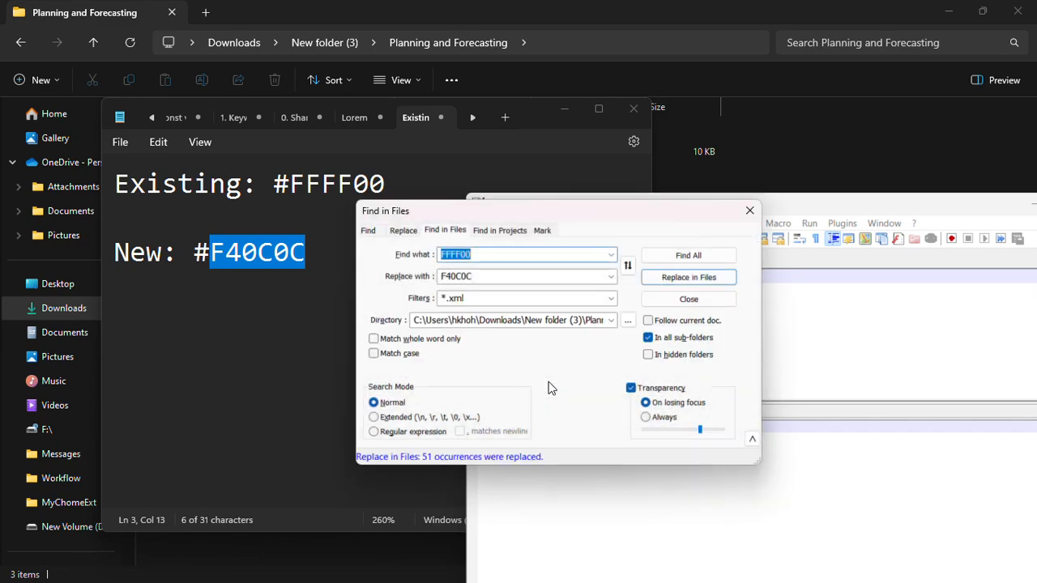
Step: Close the Find in Files dialog and Notepad++, and clear the Notepad window away from File Explorer
{"action": "left_click", "coordinate": [743, 210]}
{"action": "left_click_drag", "start_coordinate": [740, 211], "coordinate": [468, 183]}
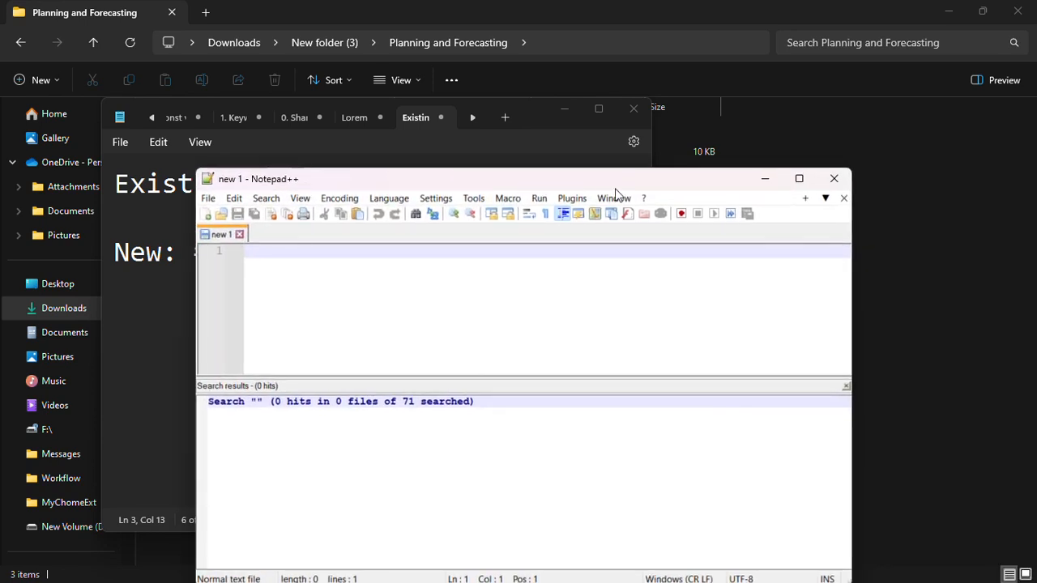
{"action": "left_click", "coordinate": [833, 178]}
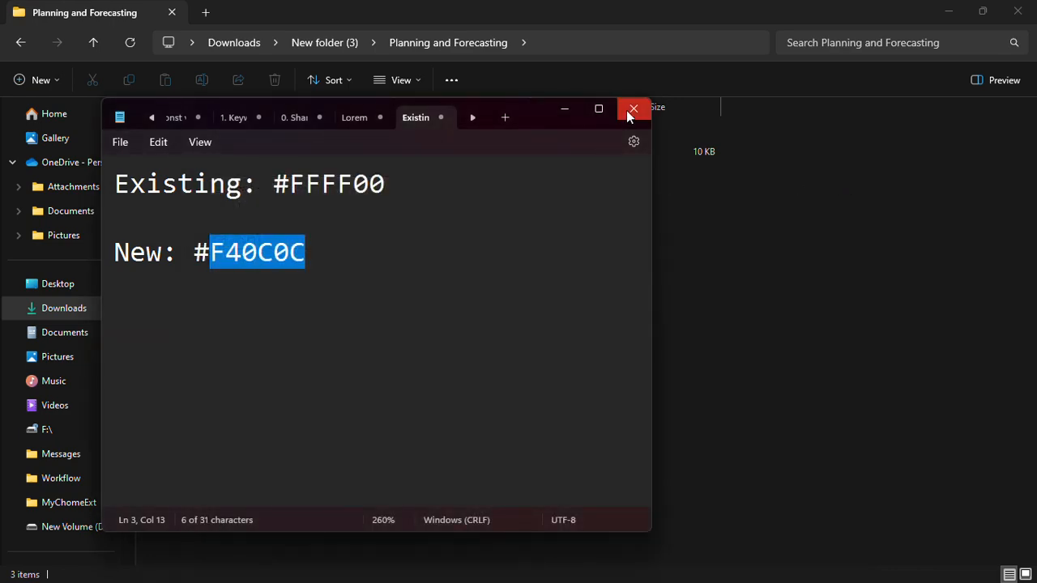
{"action": "left_click", "coordinate": [547, 115]}
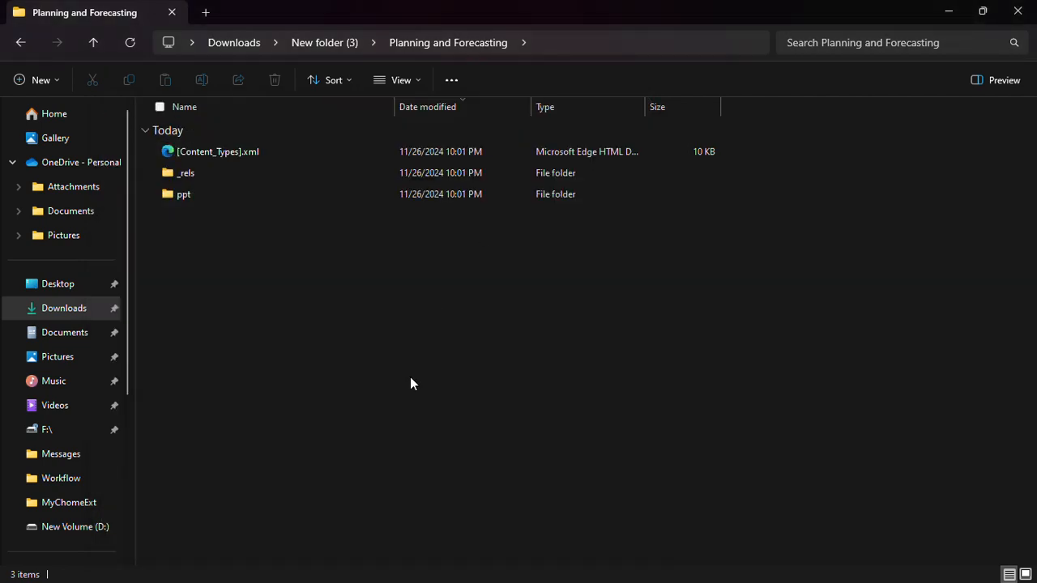
Step: Go up to New folder (3) and examine how the files are arranged inside the original Planning and Forecasting.zip
{"action": "left_click", "coordinate": [93, 38]}
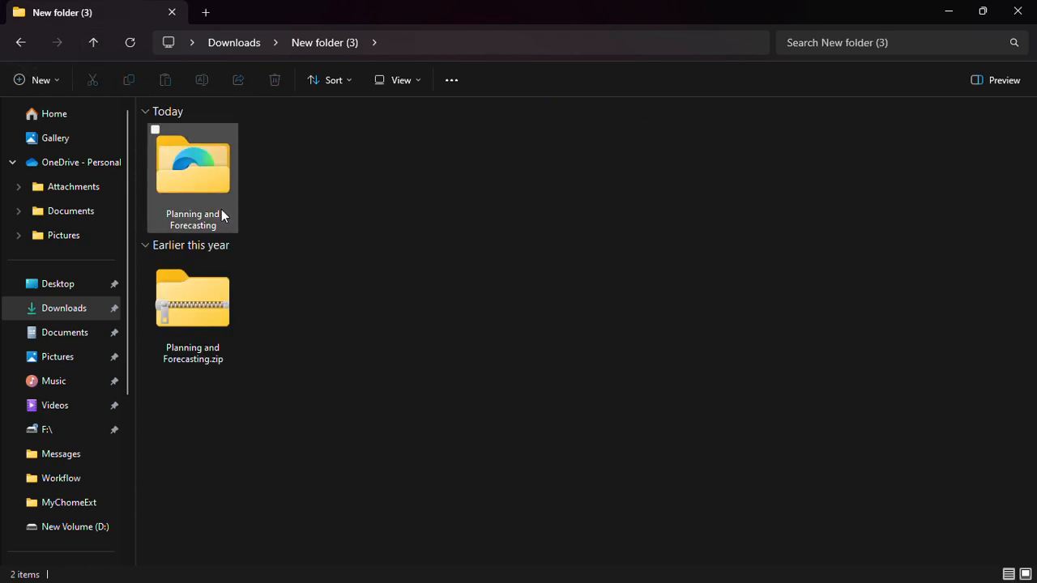
{"action": "left_click", "coordinate": [221, 208]}
{"action": "right_click", "coordinate": [210, 179]}
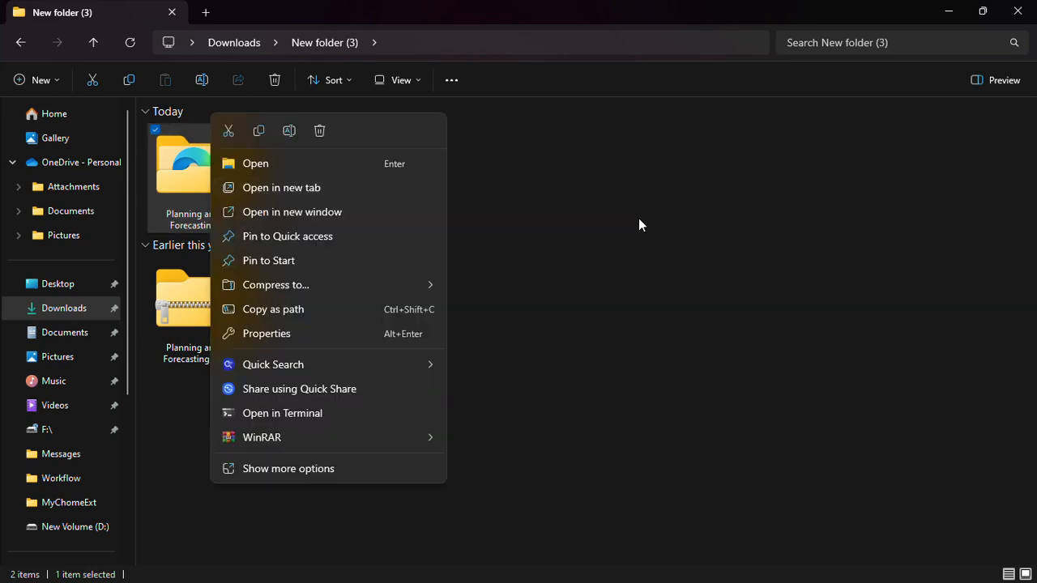
{"action": "left_click", "coordinate": [640, 219]}
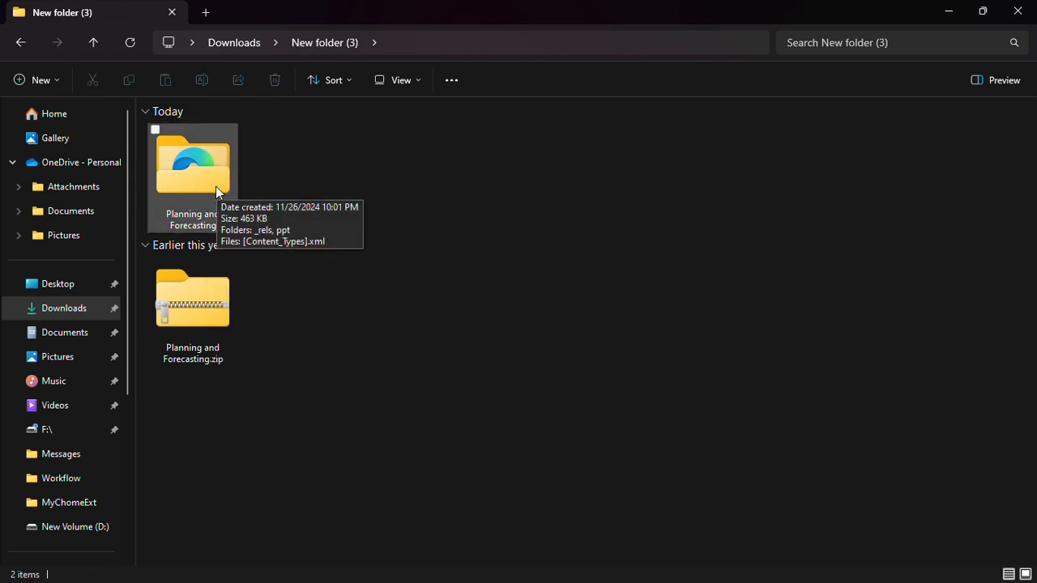
{"action": "double_click", "coordinate": [204, 295]}
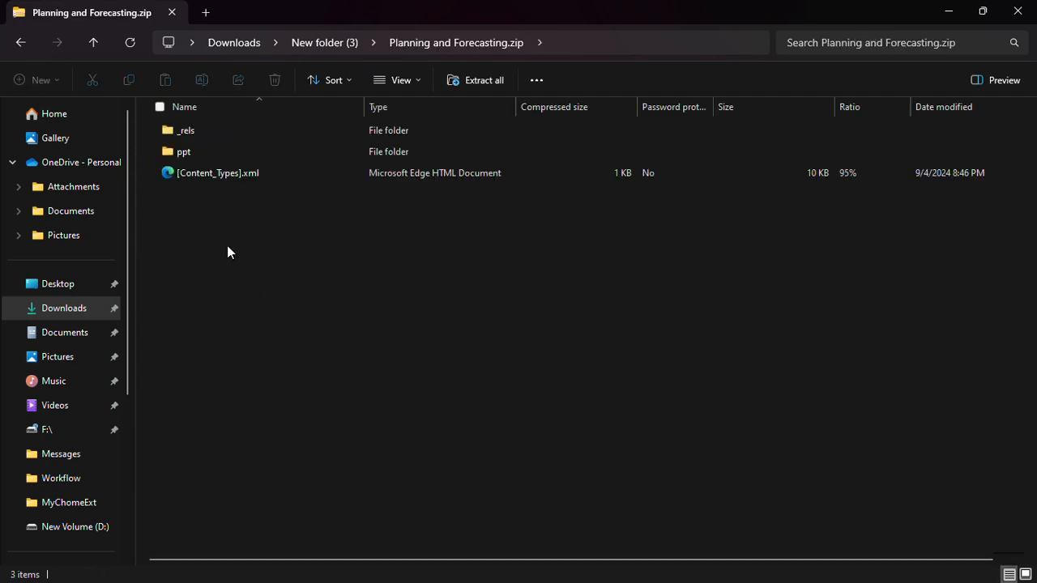
{"action": "left_click_drag", "start_coordinate": [228, 252], "coordinate": [209, 122]}
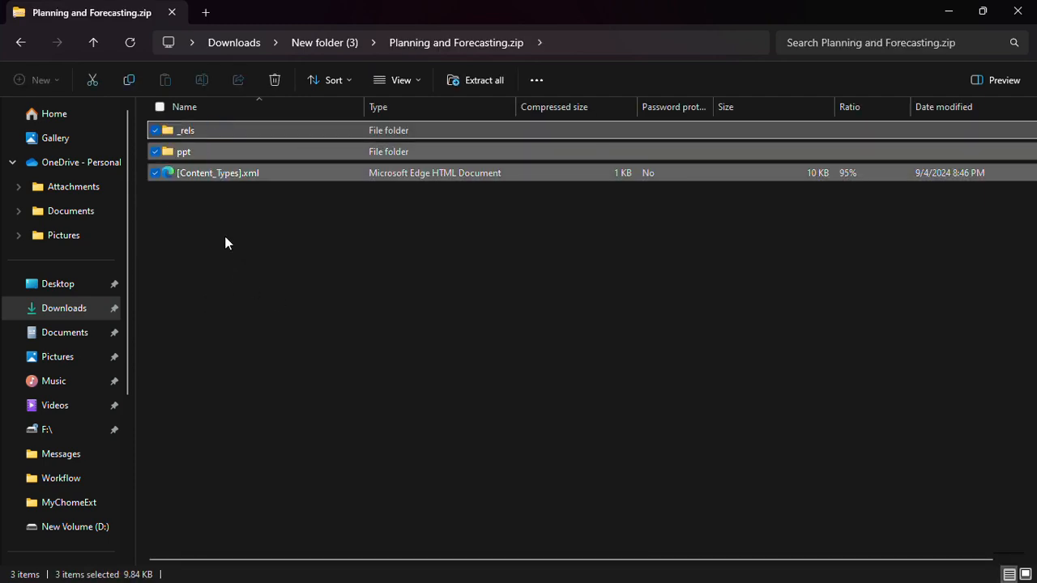
{"action": "left_click", "coordinate": [20, 50]}
Step: Try compressing the Planning and Forecasting folder itself to a ZIP file, and delete the resulting archive after checking its structure
{"action": "left_click", "coordinate": [209, 155]}
{"action": "right_click", "coordinate": [209, 157]}
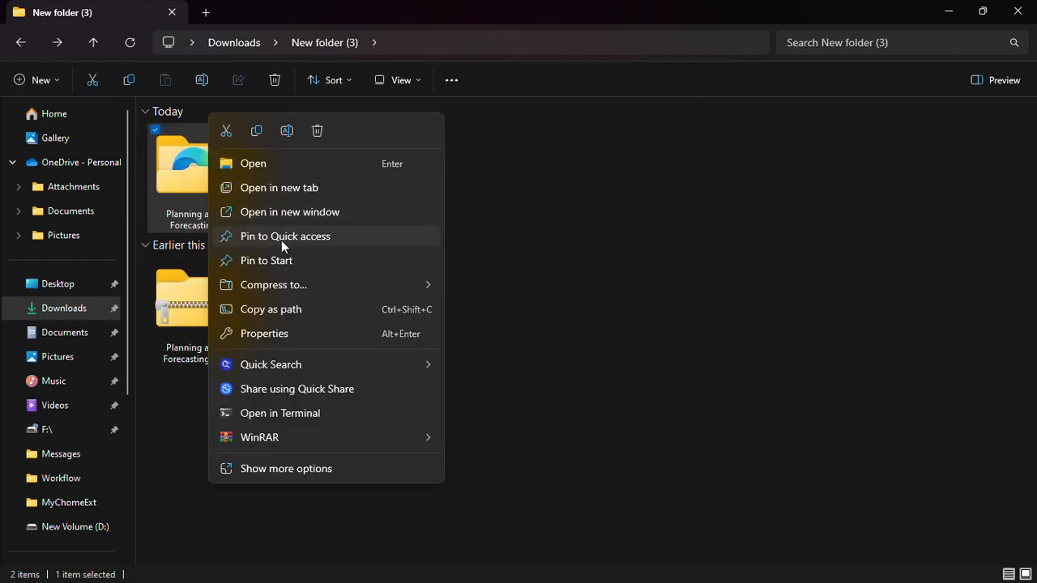
{"action": "mouse_move", "coordinate": [395, 287]}
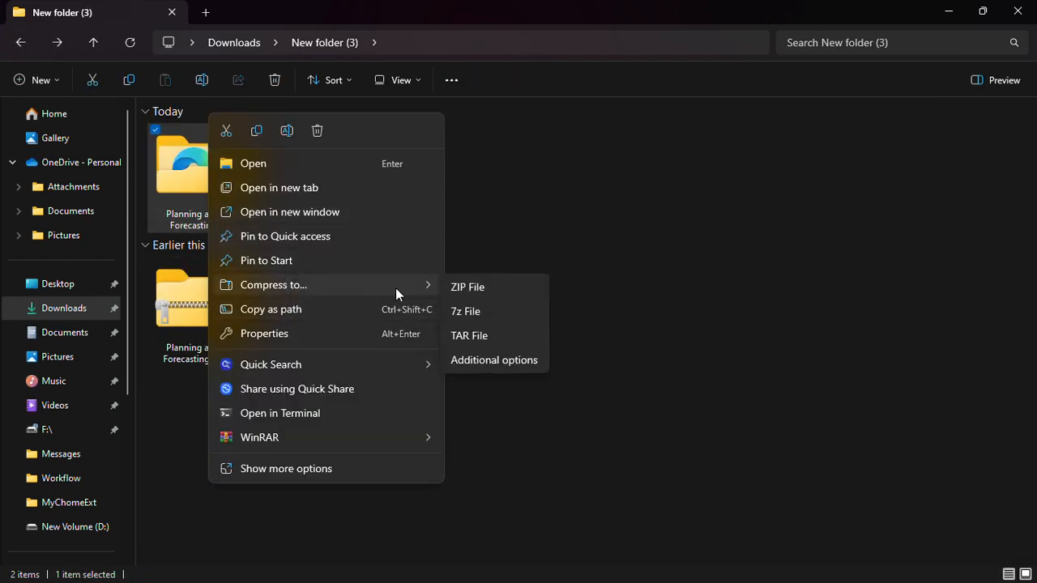
{"action": "left_click", "coordinate": [477, 293]}
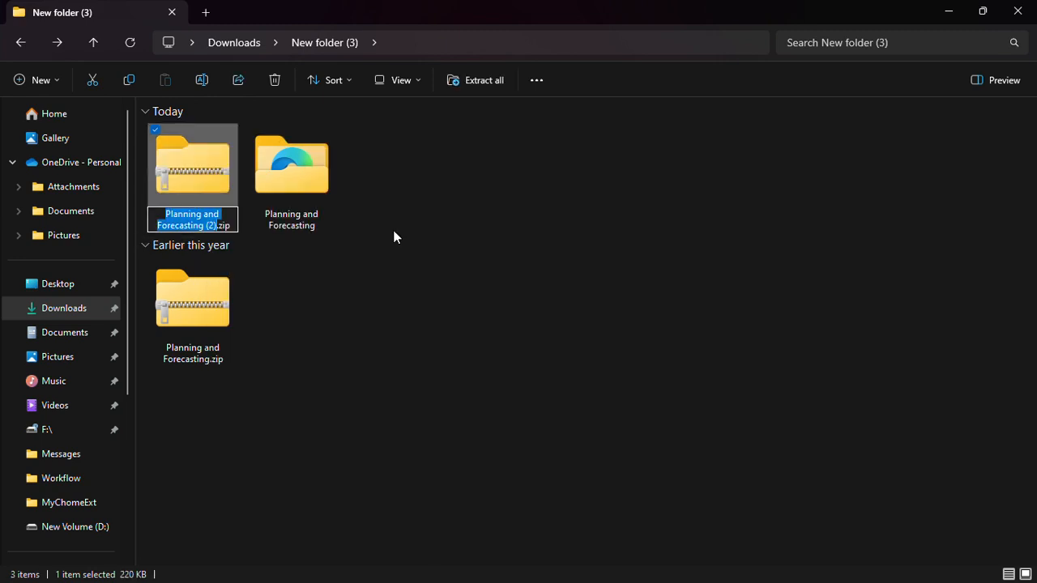
{"action": "left_click", "coordinate": [375, 208]}
{"action": "double_click", "coordinate": [213, 183]}
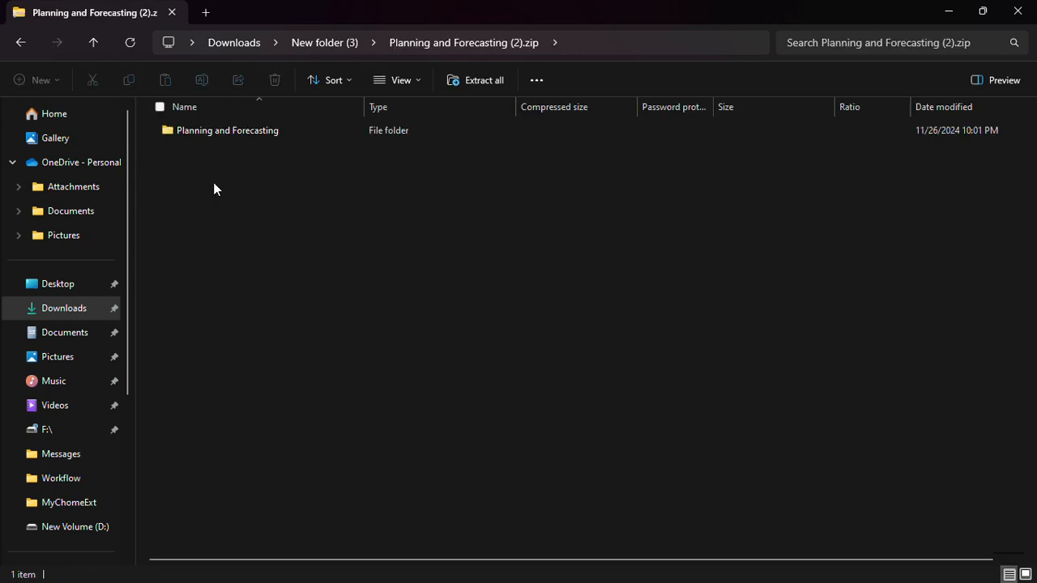
{"action": "left_click", "coordinate": [23, 41]}
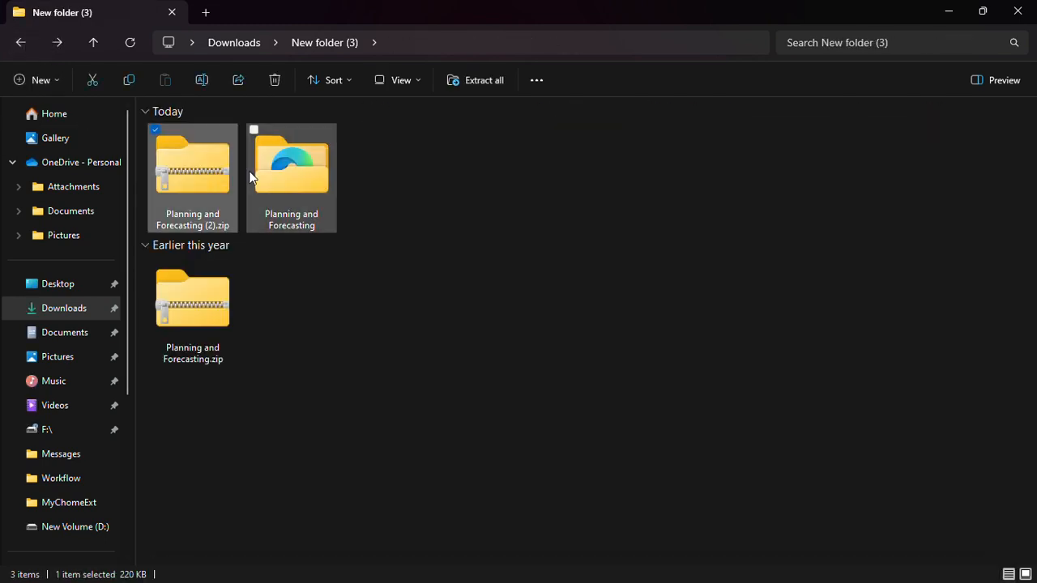
{"action": "key", "text": "Delete"}
Step: Compress [Content_Types].xml, _rels and ppt inside the Planning and Forecasting folder into one ZIP file, keeping the suggested name
{"action": "double_click", "coordinate": [197, 170]}
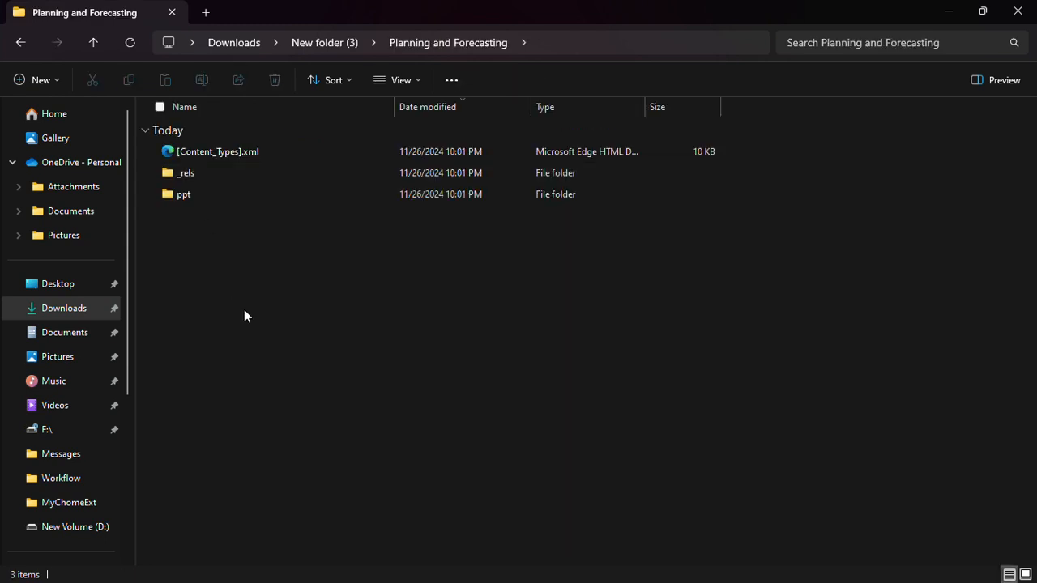
{"action": "left_click_drag", "start_coordinate": [244, 310], "coordinate": [207, 144]}
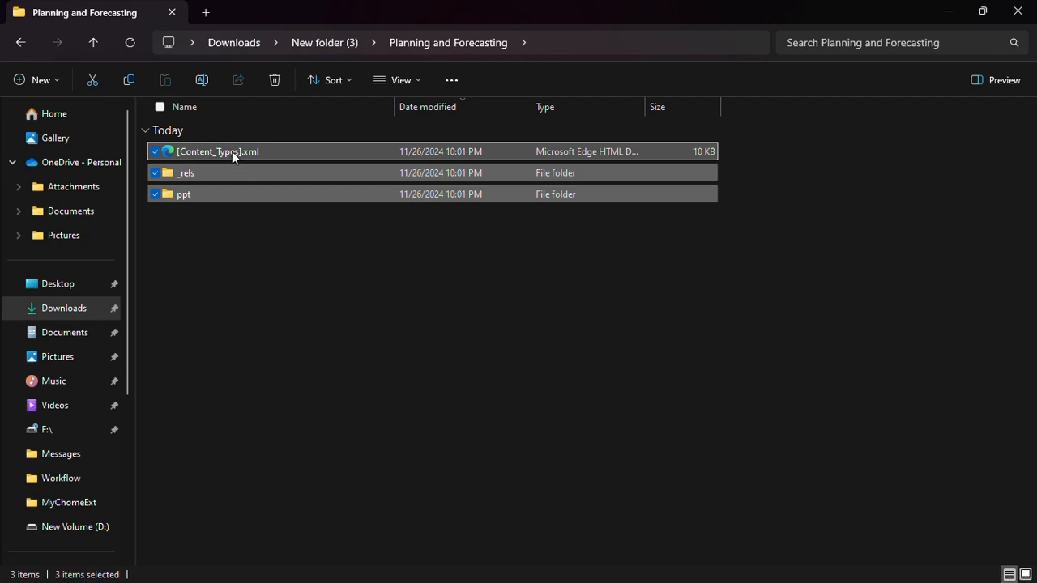
{"action": "right_click", "coordinate": [233, 153]}
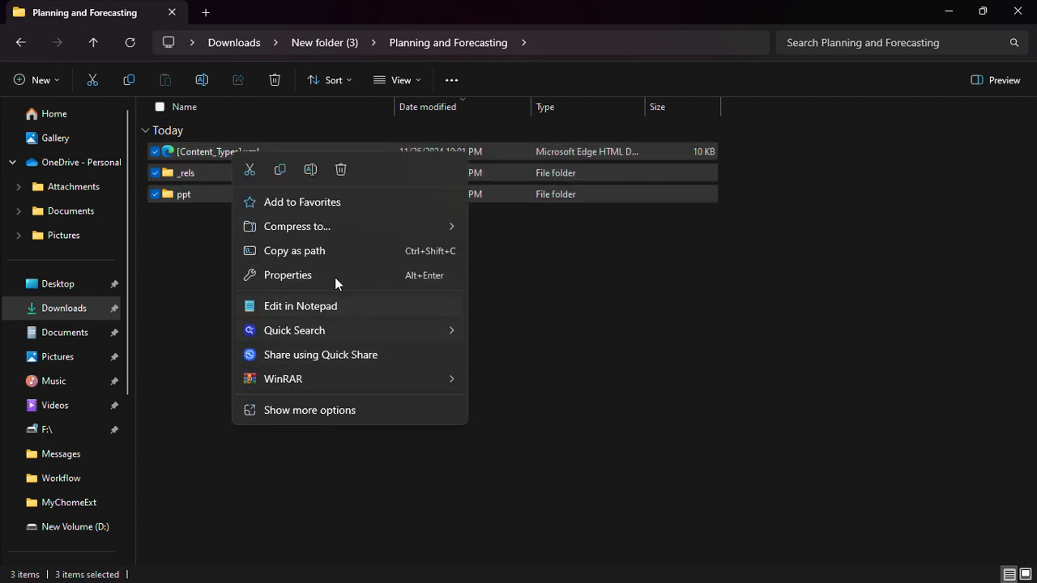
{"action": "mouse_move", "coordinate": [340, 230]}
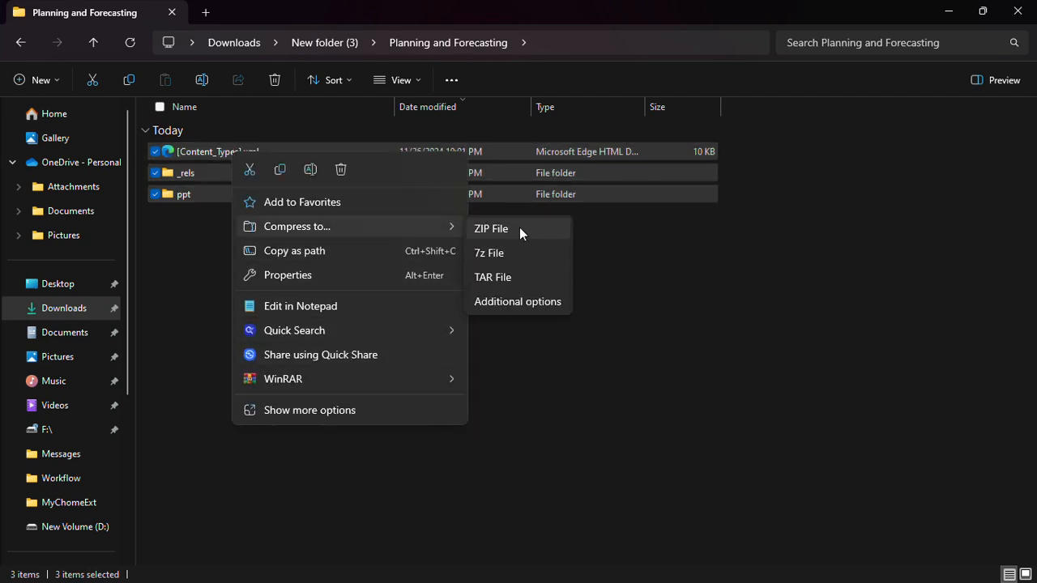
{"action": "left_click", "coordinate": [519, 227]}
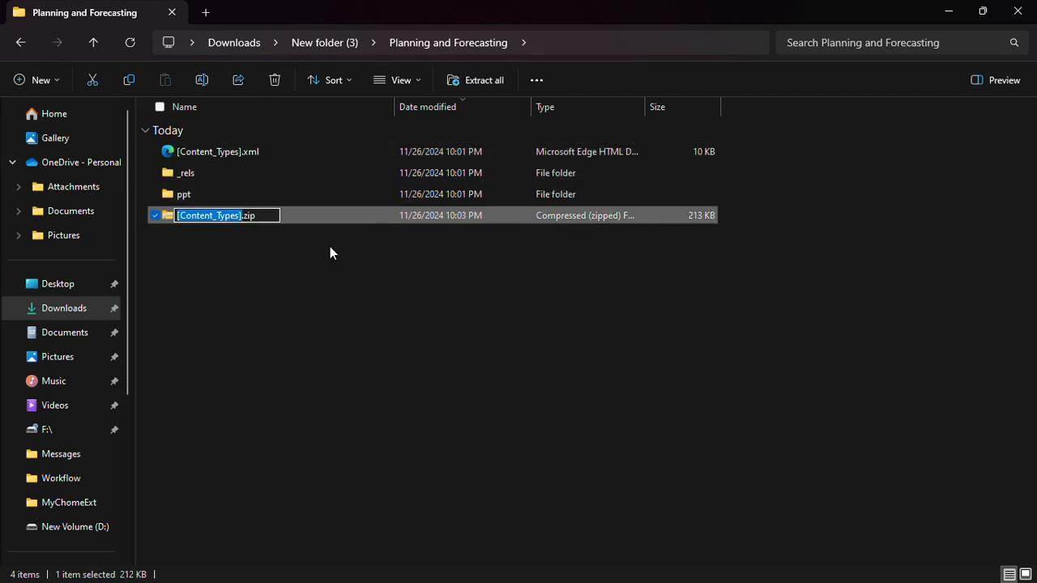
{"action": "key", "text": "Return"}
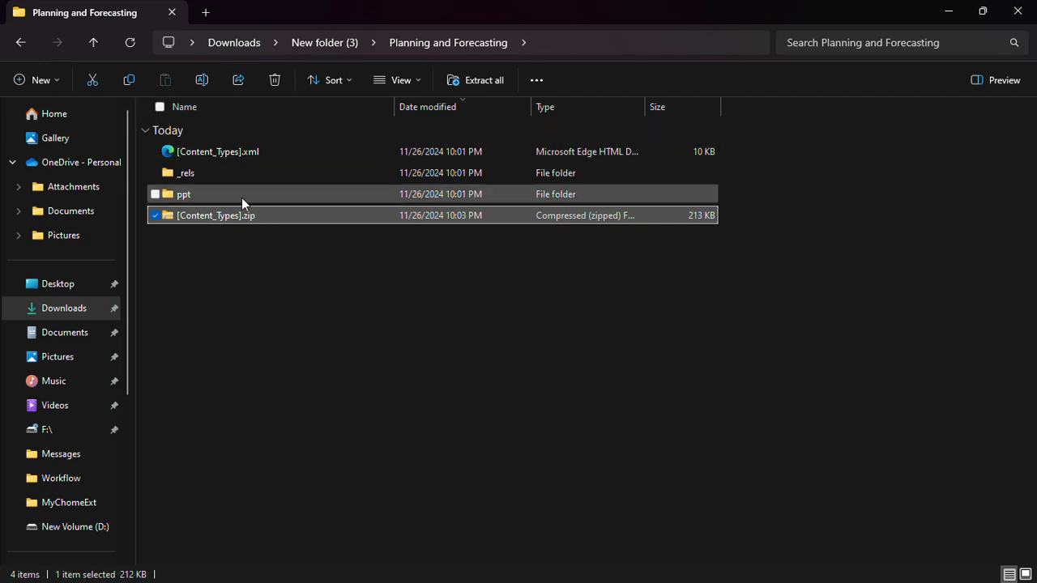
Step: Put the [Content_Types].zip archive into the parent folder, New folder (3)
{"action": "left_click", "coordinate": [23, 43]}
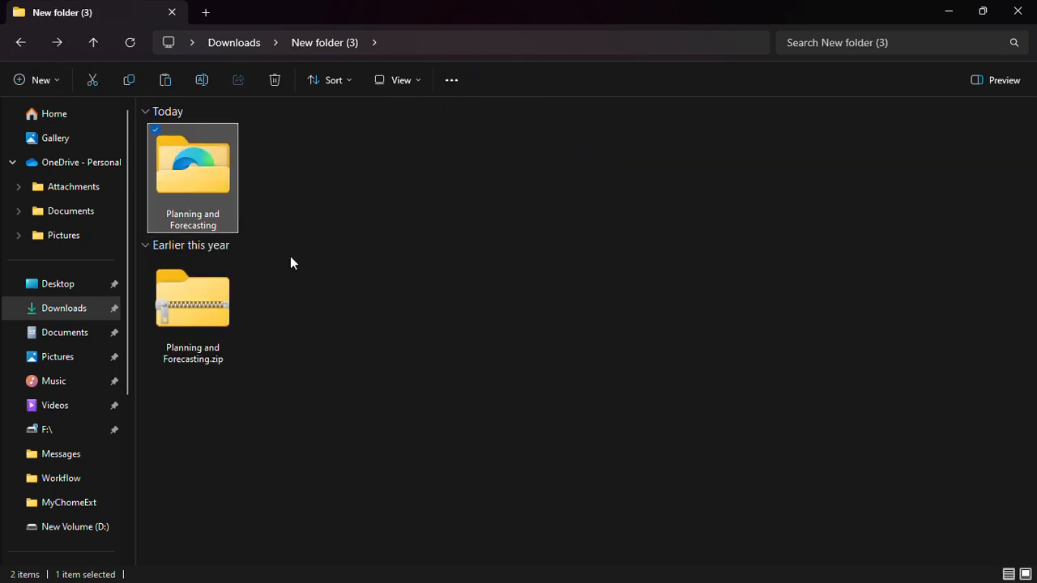
{"action": "left_click", "coordinate": [332, 267]}
{"action": "key", "text": "ctrl+v"}
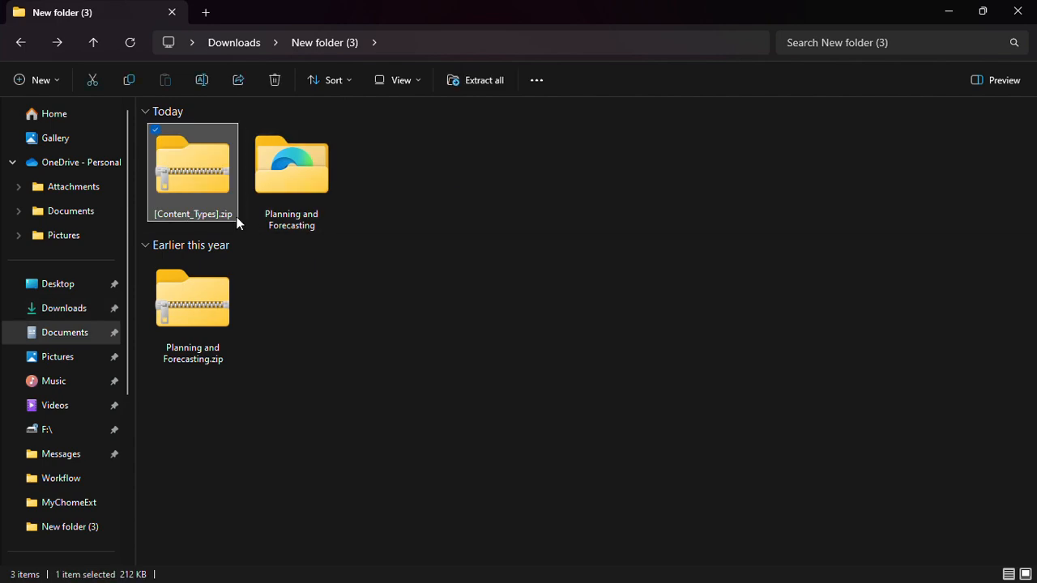
Step: Rename [Content_Types].zip in New folder (3) to New File.pptx and accept the file extension change
{"action": "left_click", "coordinate": [189, 215]}
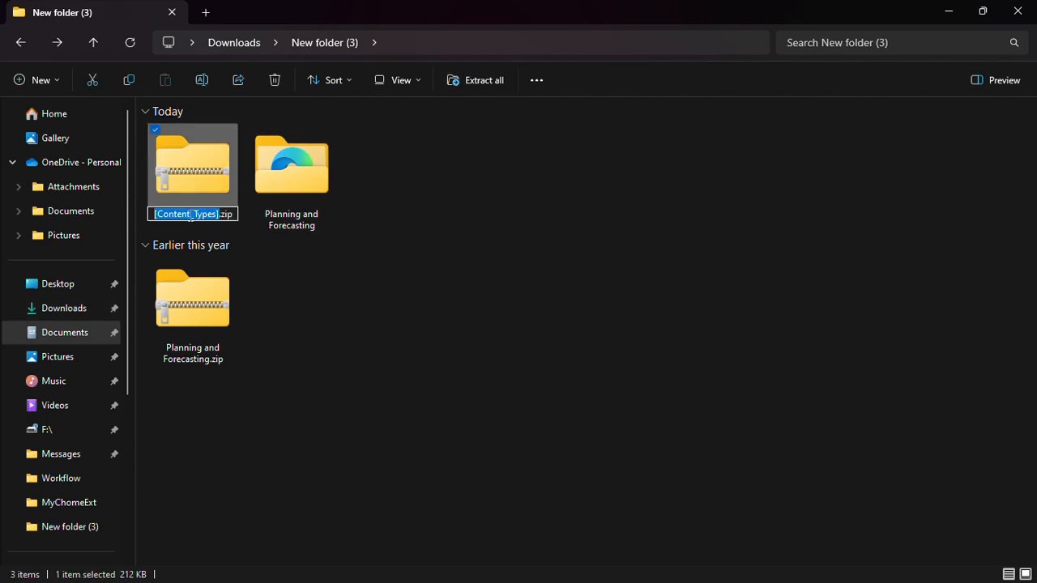
{"action": "type", "text": "New F"}
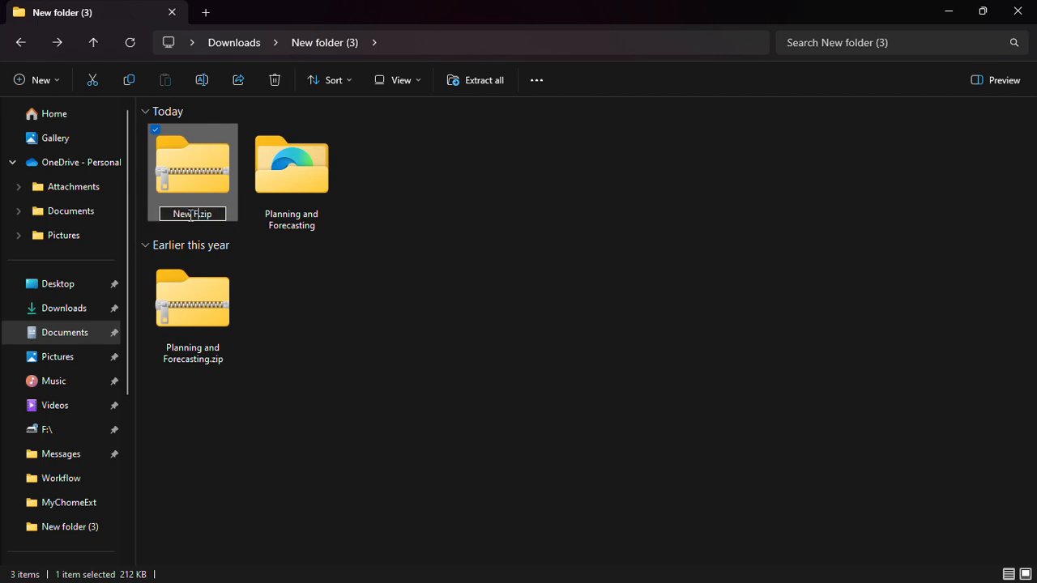
{"action": "type", "text": "ile"}
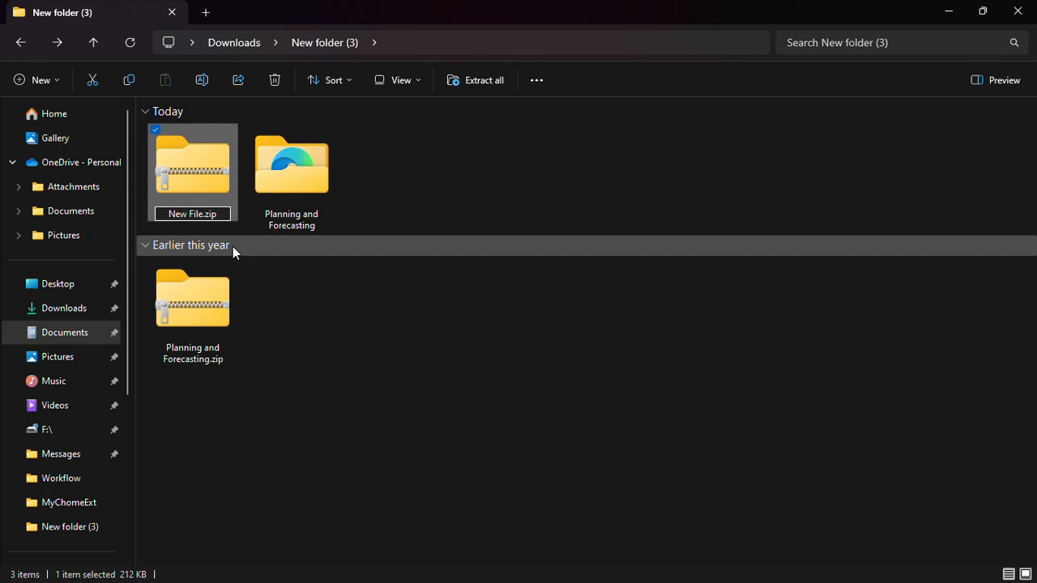
{"action": "key", "text": "BackSpace"}
{"action": "key", "text": "BackSpace"}
{"action": "key", "text": "BackSpace"}
{"action": "type", "text": "ppts"}
{"action": "key", "text": "BackSpace"}
{"action": "type", "text": "x"}
{"action": "key", "text": "Return"}
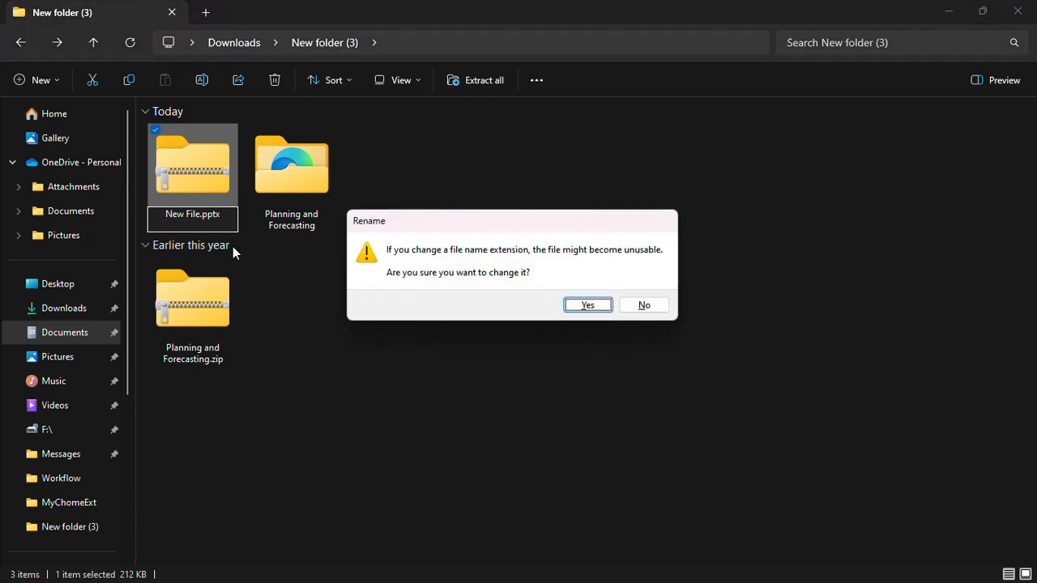
{"action": "left_click", "coordinate": [586, 306]}
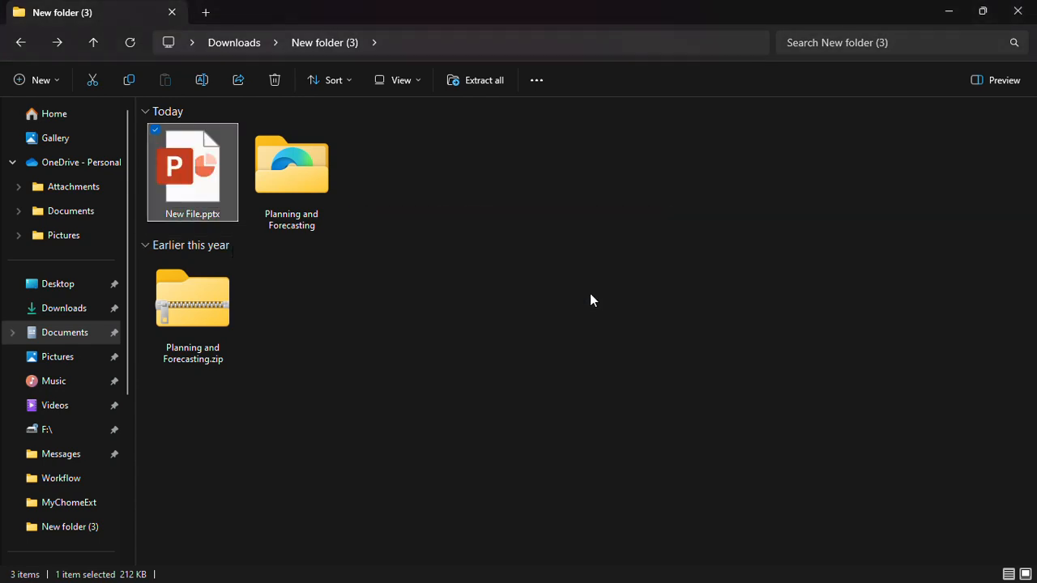
Step: Open New File.pptx in PowerPoint and view slide 2 to check its title colour
{"action": "double_click", "coordinate": [197, 171]}
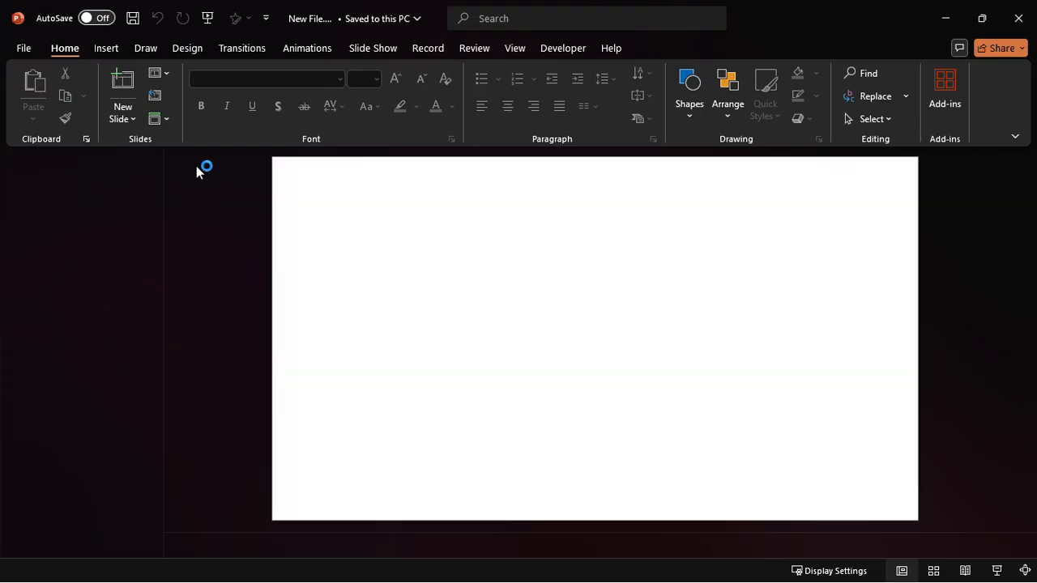
{"action": "left_click", "coordinate": [102, 266]}
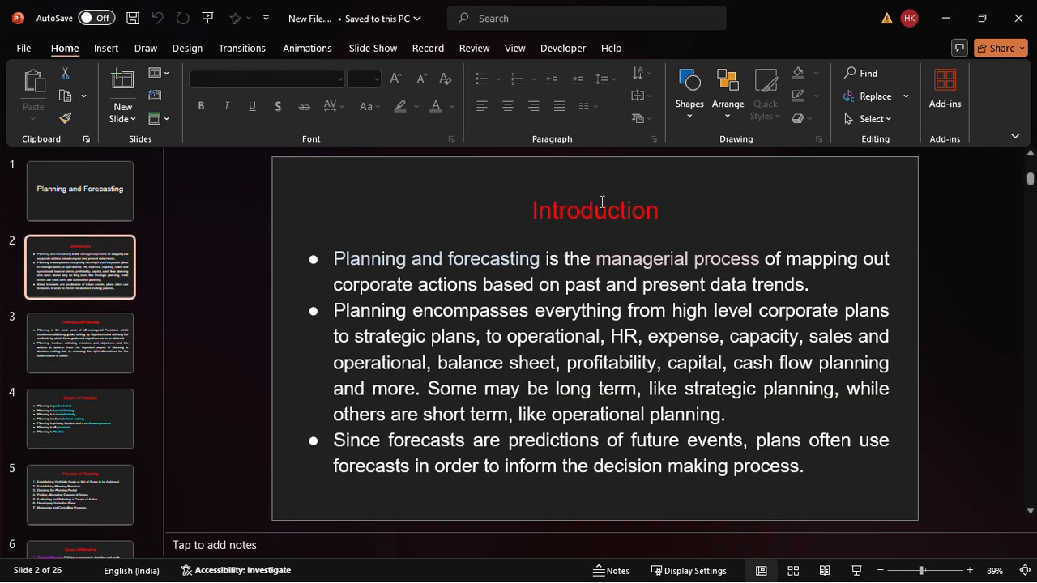